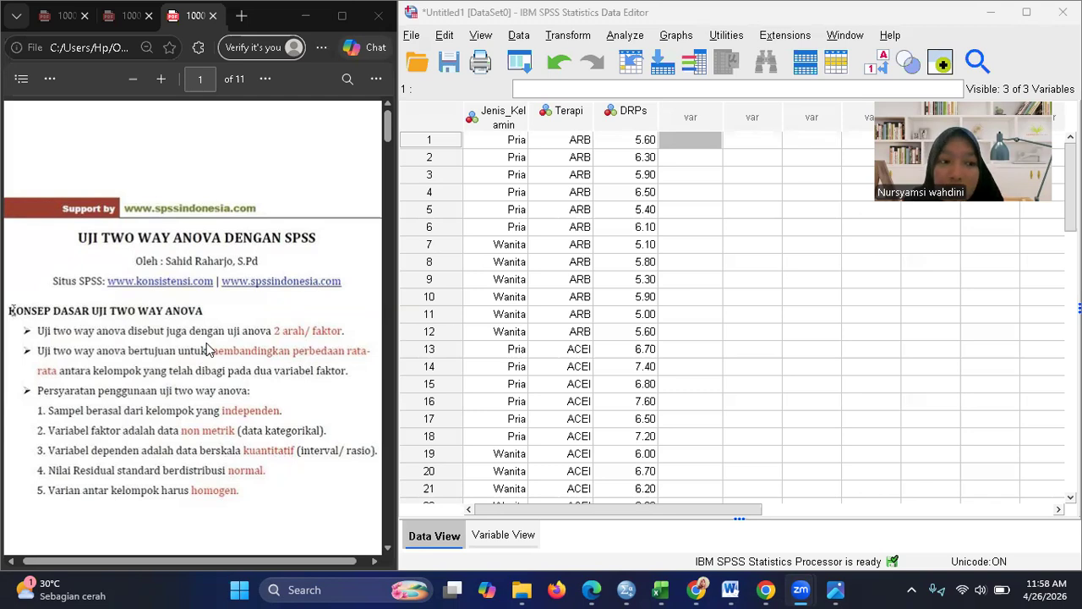
Read the two-way ANOVA guide from the basic concept and requirements through the normality test decision rules on page 4
scroll(209, 349, down, 1)
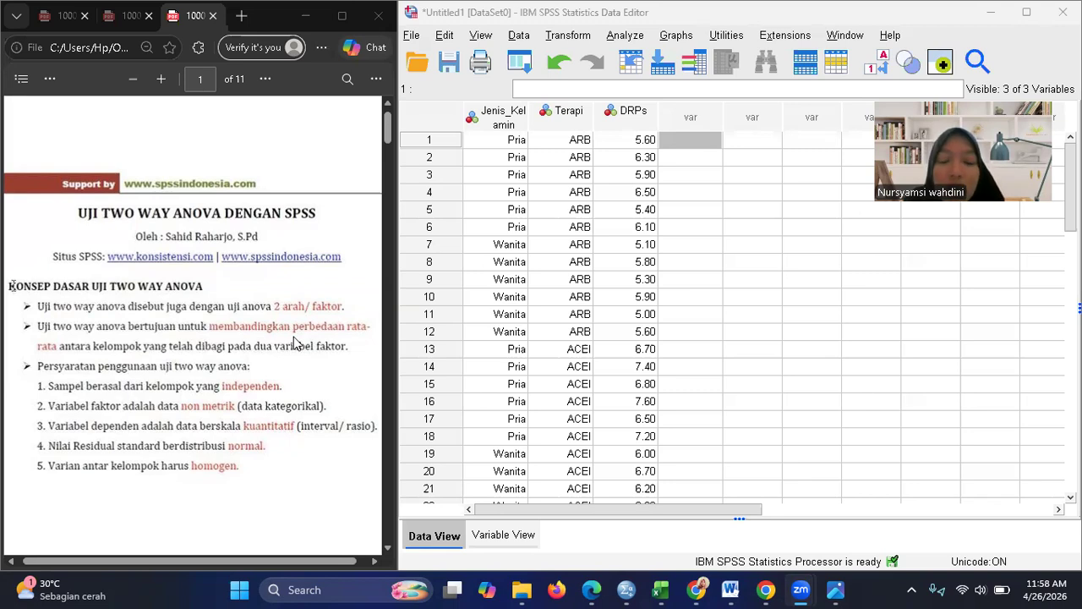
scroll(295, 343, down, 1)
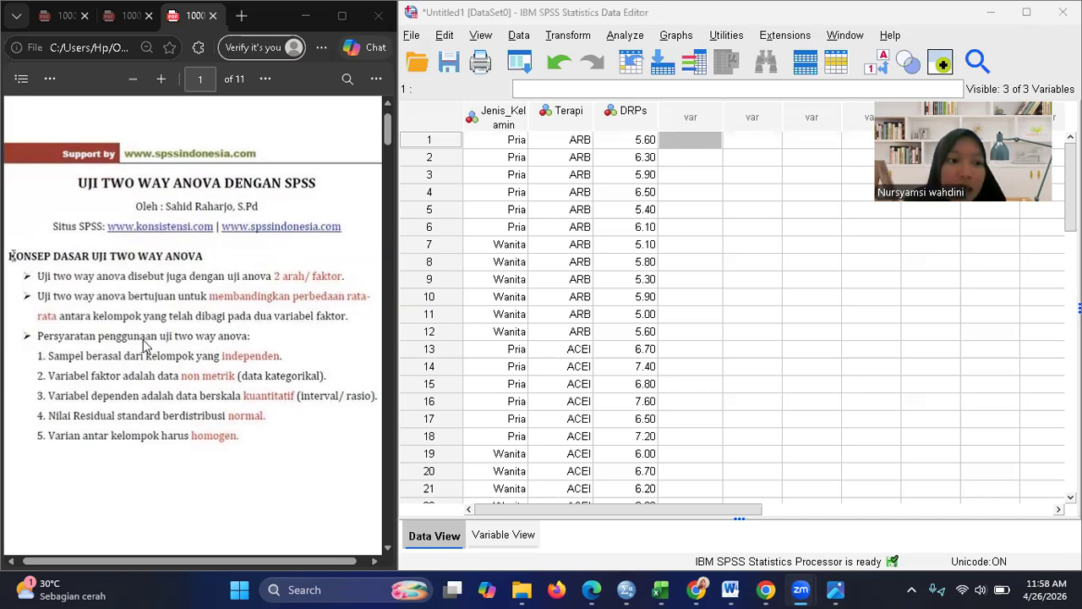
scroll(145, 346, down, 1)
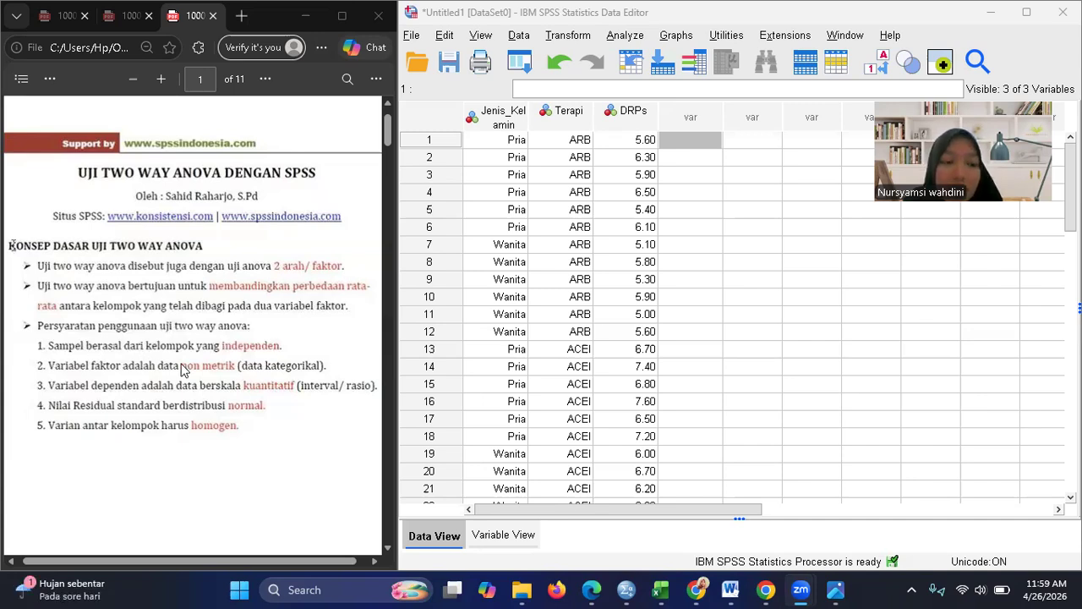
scroll(184, 370, down, 1)
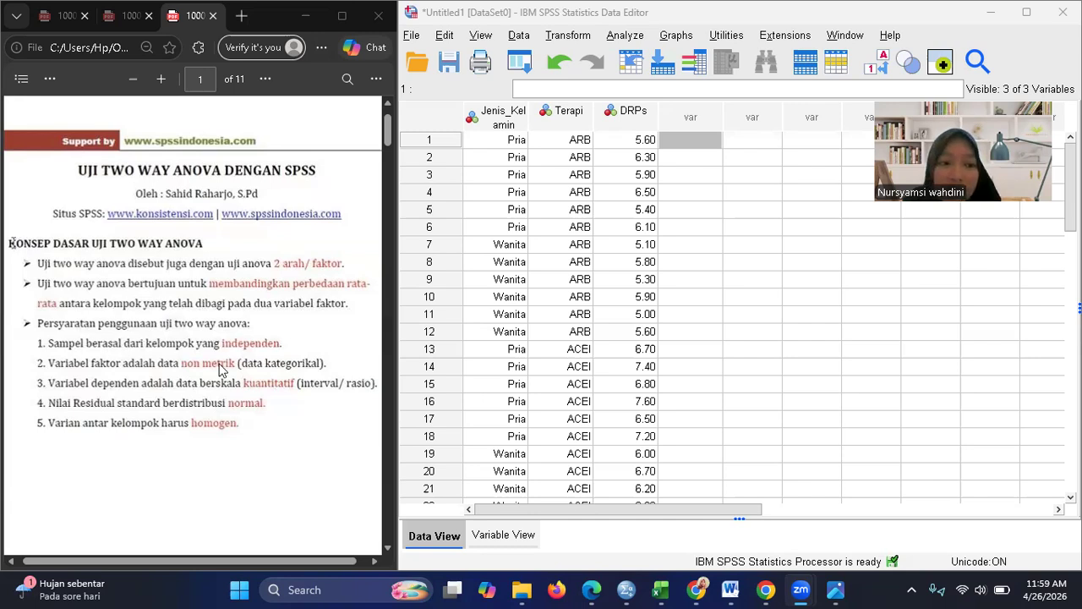
scroll(220, 369, down, 1)
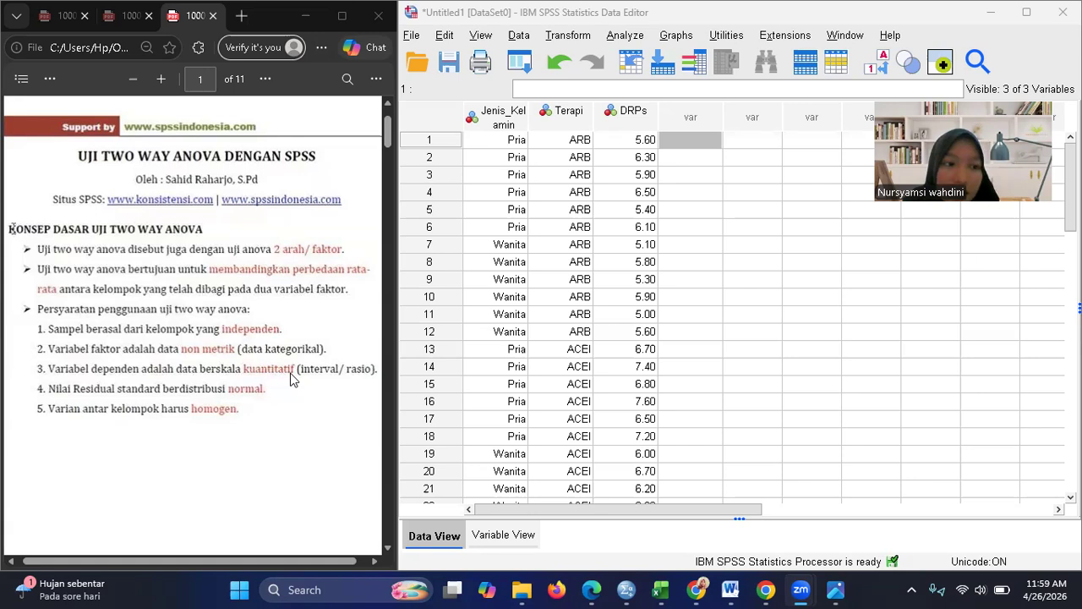
scroll(291, 380, down, 1)
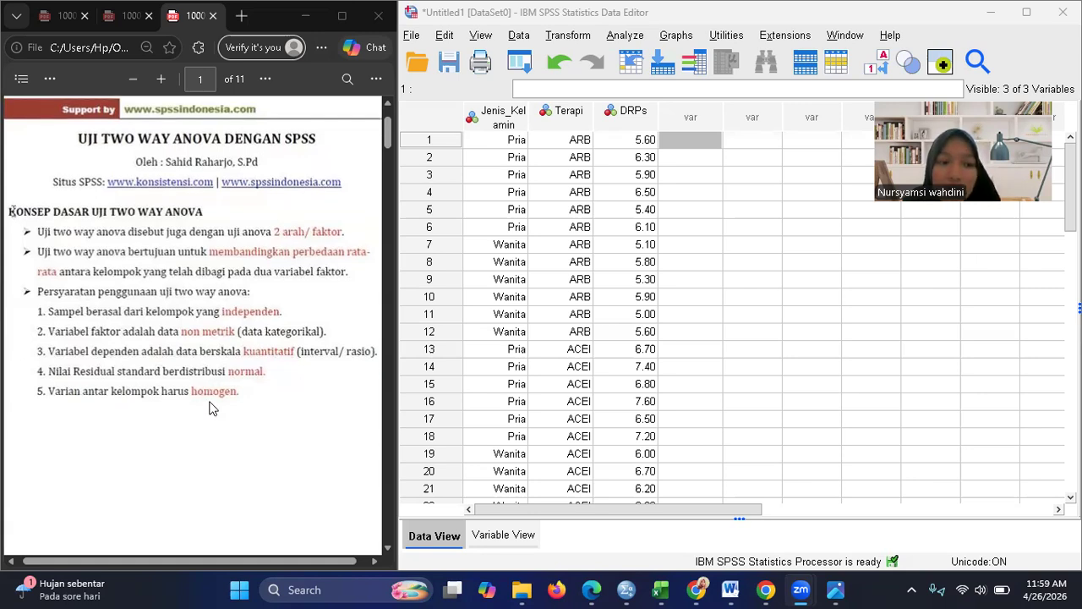
scroll(213, 408, down, 1)
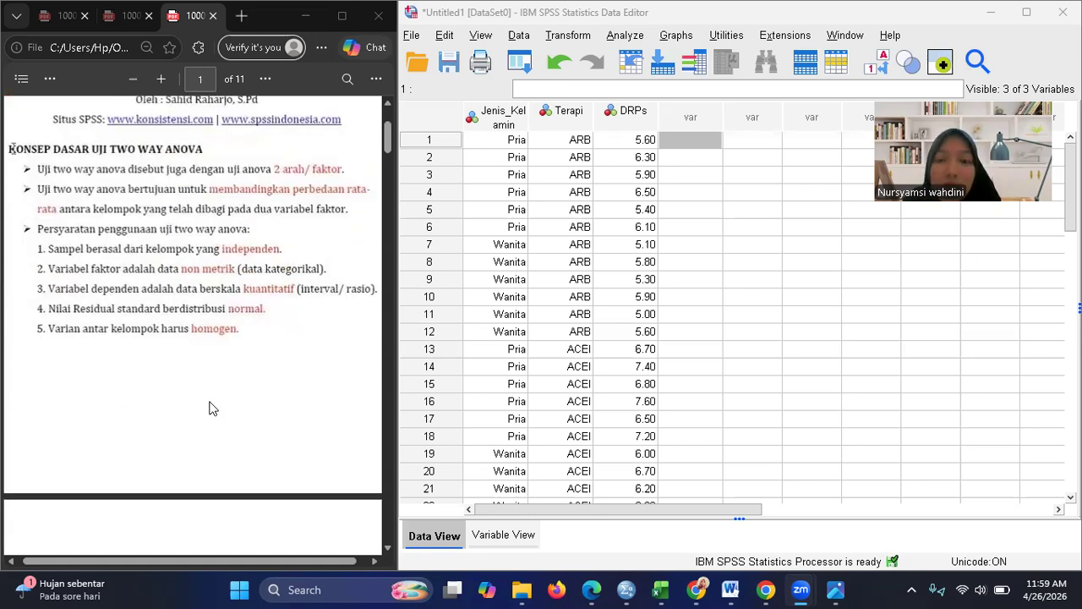
scroll(212, 408, down, 3)
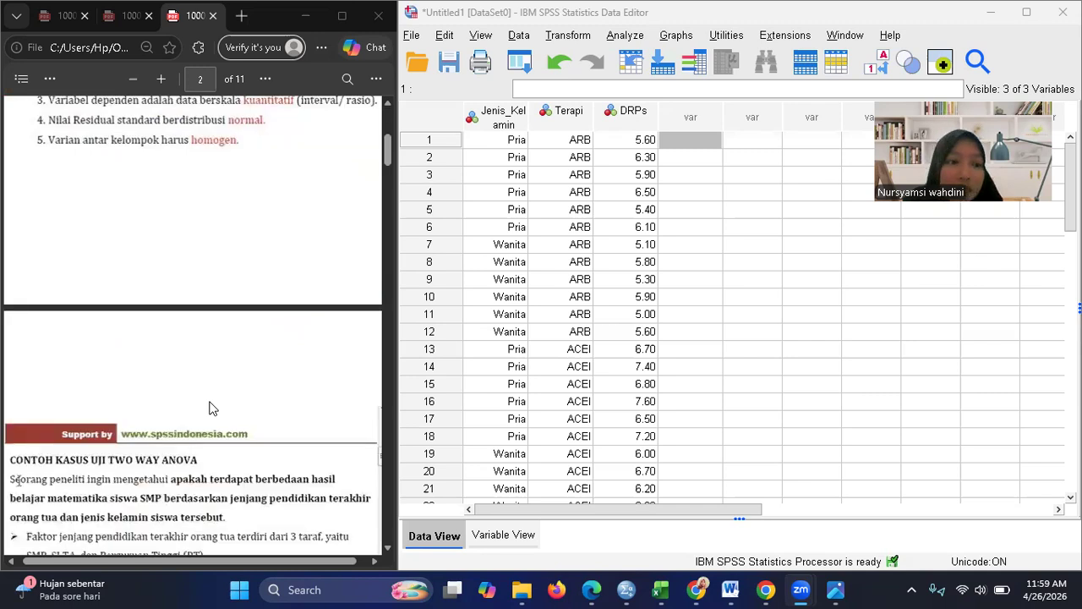
scroll(213, 408, down, 5)
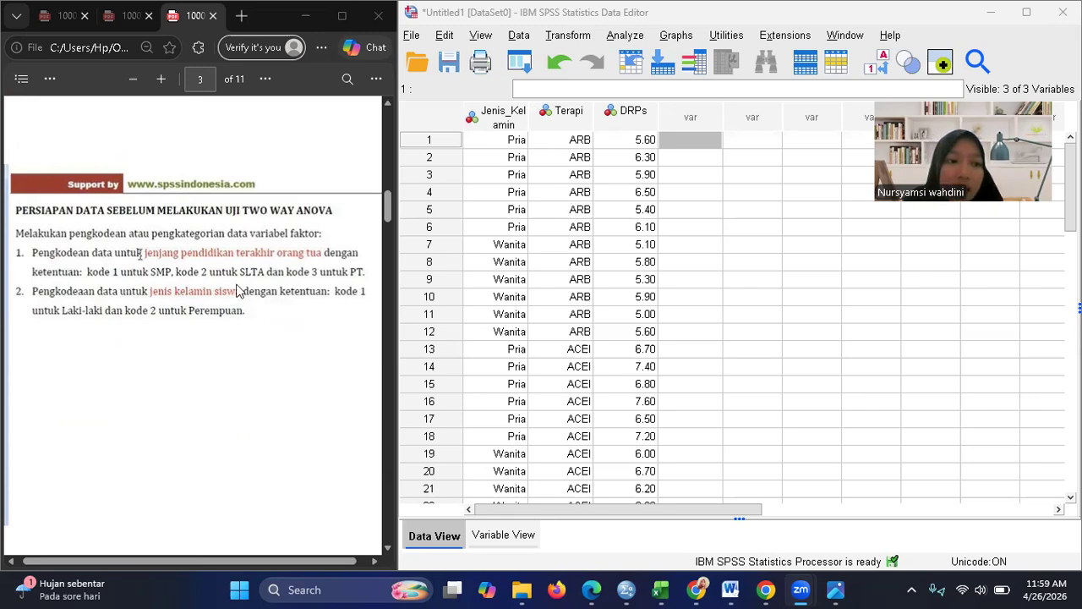
scroll(238, 291, down, 1)
scroll(237, 291, down, 5)
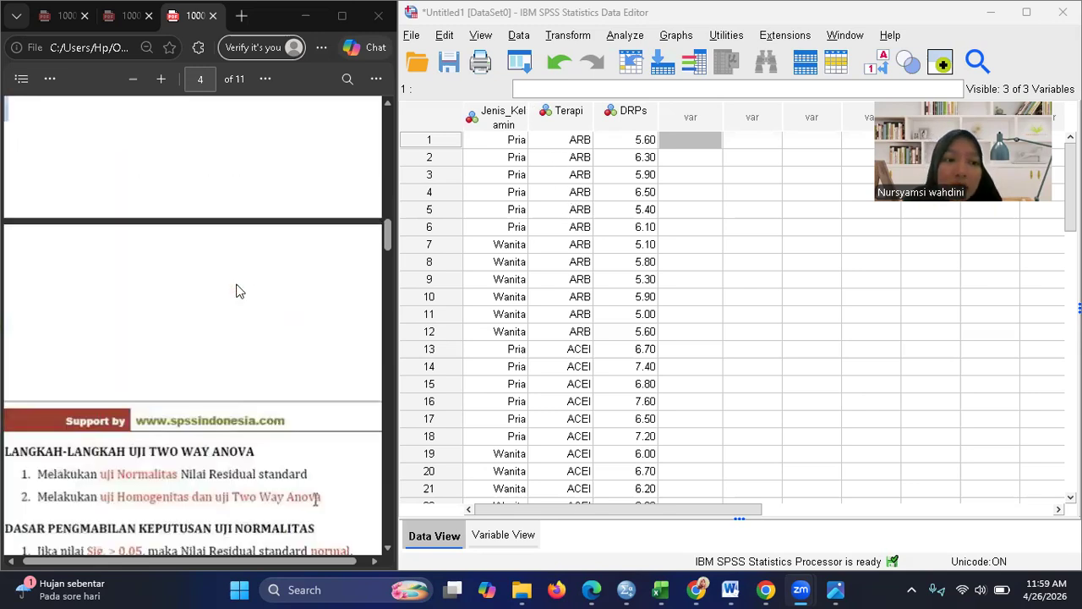
scroll(238, 291, down, 3)
scroll(192, 358, down, 2)
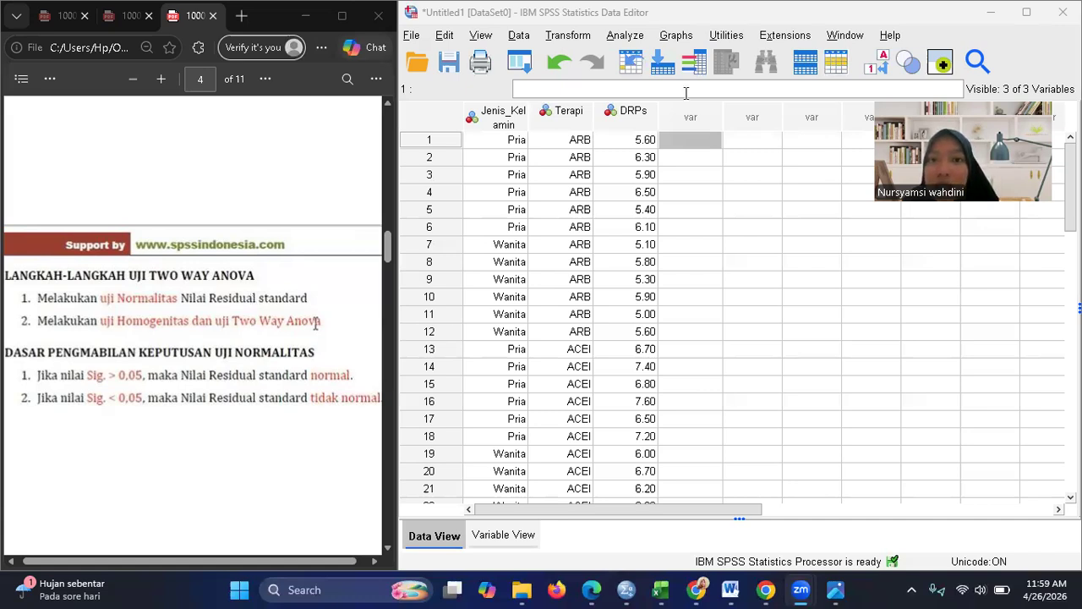
click(625, 35)
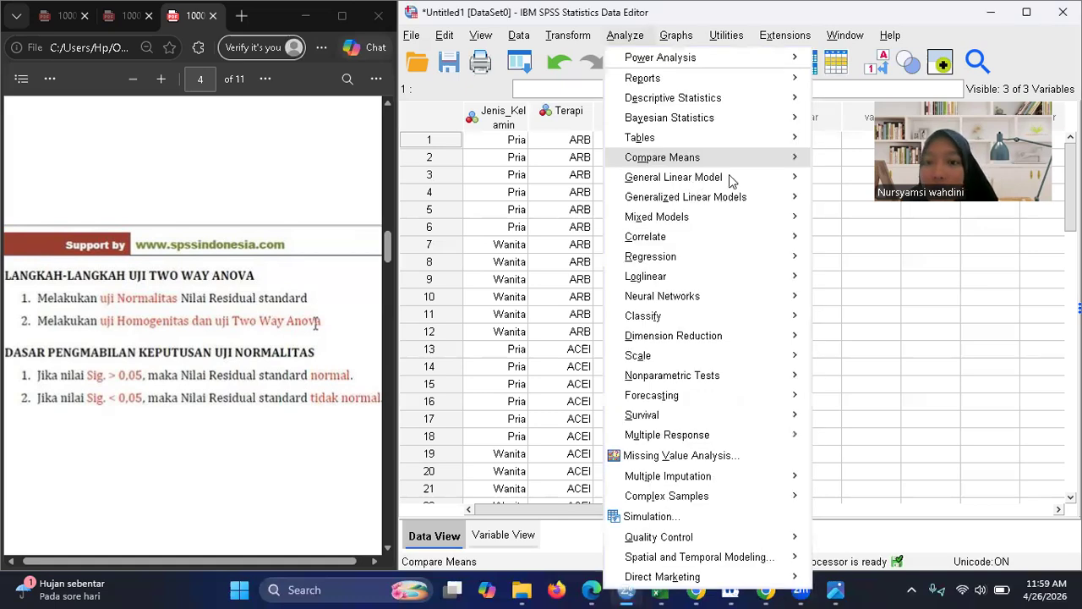
mouse_move(733, 179)
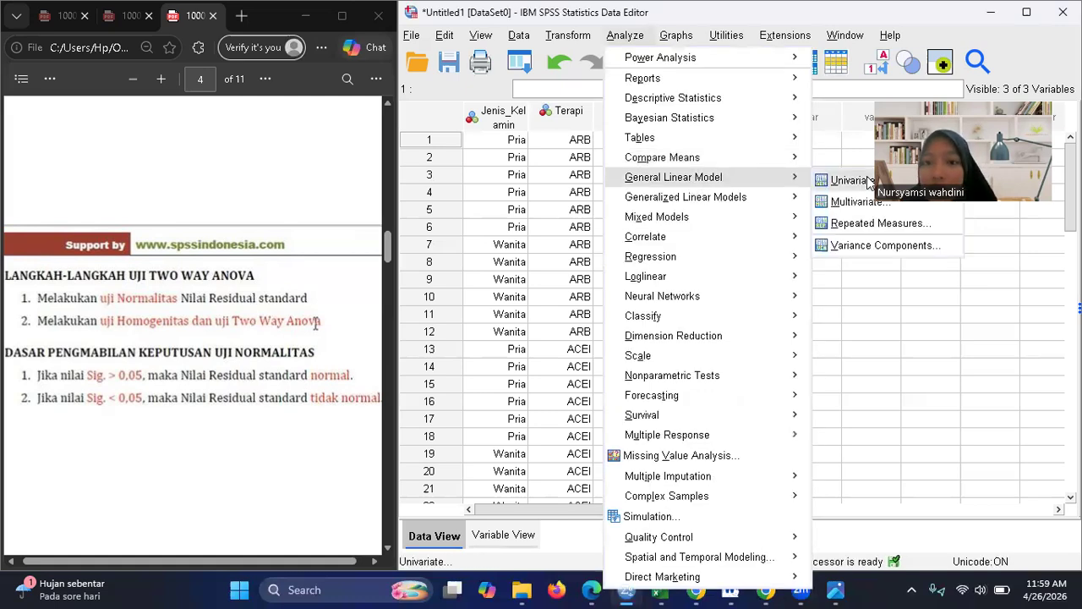
click(848, 180)
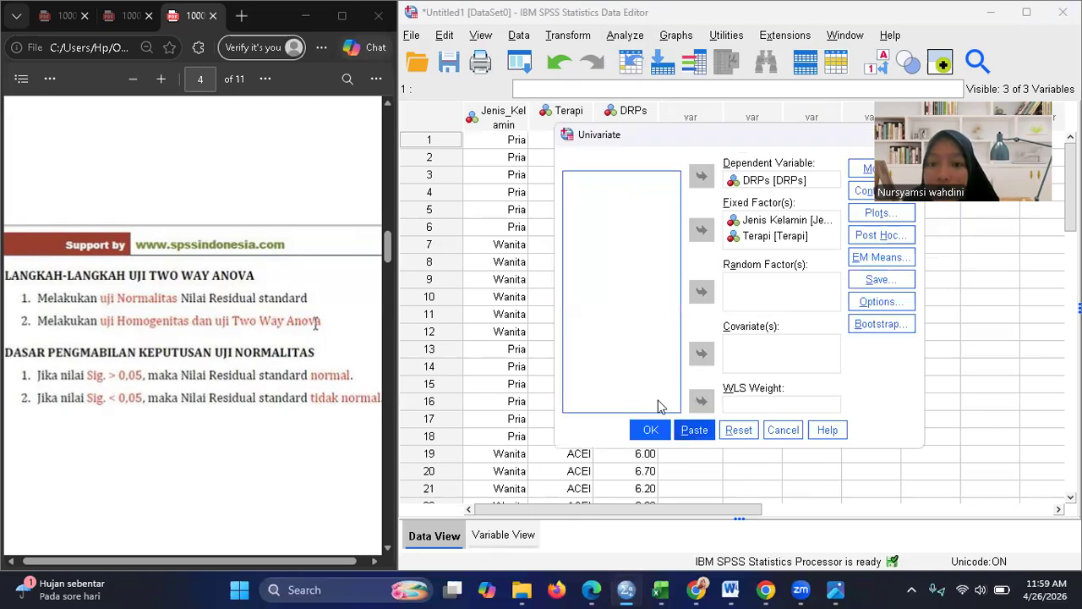
click(689, 429)
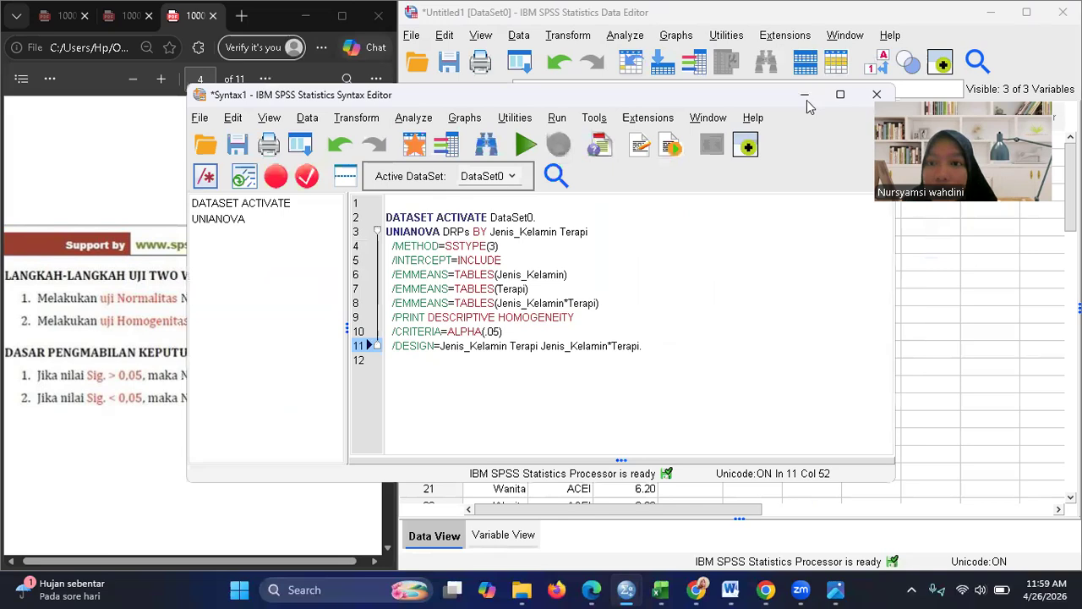
click(874, 94)
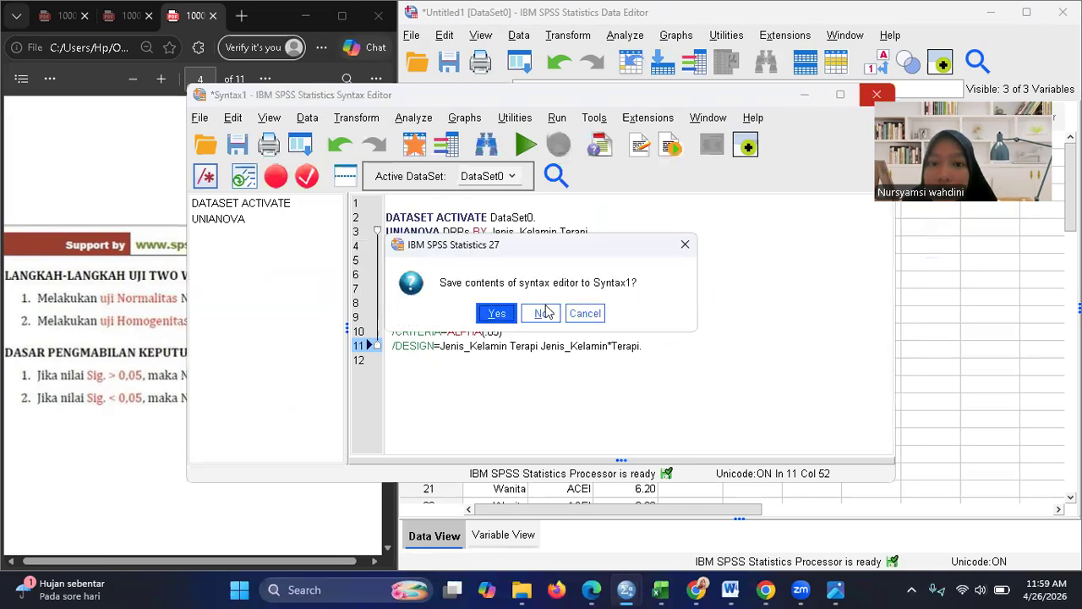
key(n)
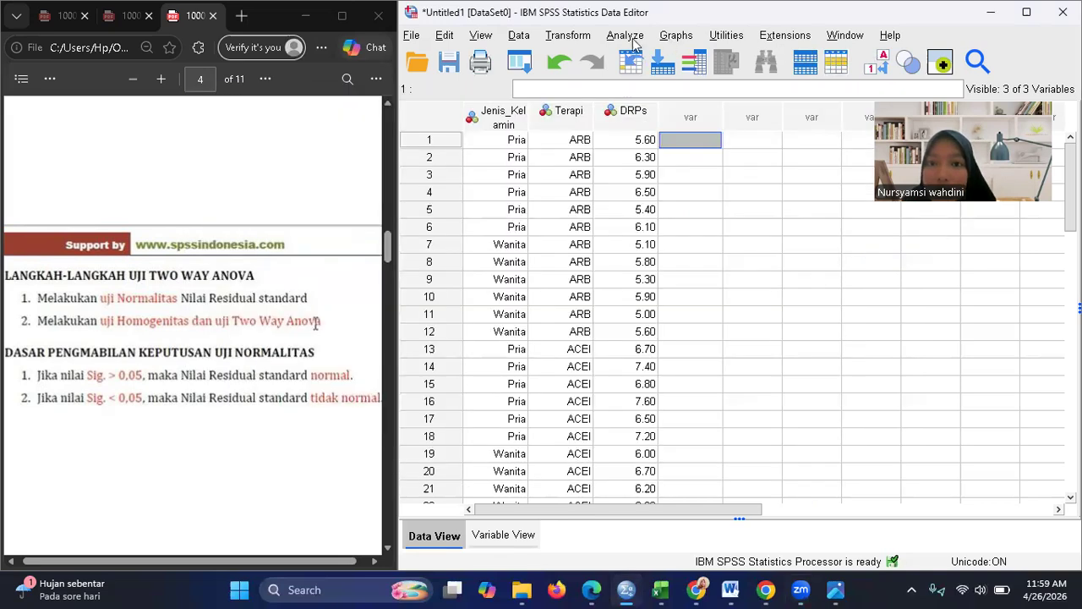
Reset the univariate General Linear Model setup, then assign DRPs as dependent variable and Jenis Kelamin and Terapi as fixed factors
click(630, 37)
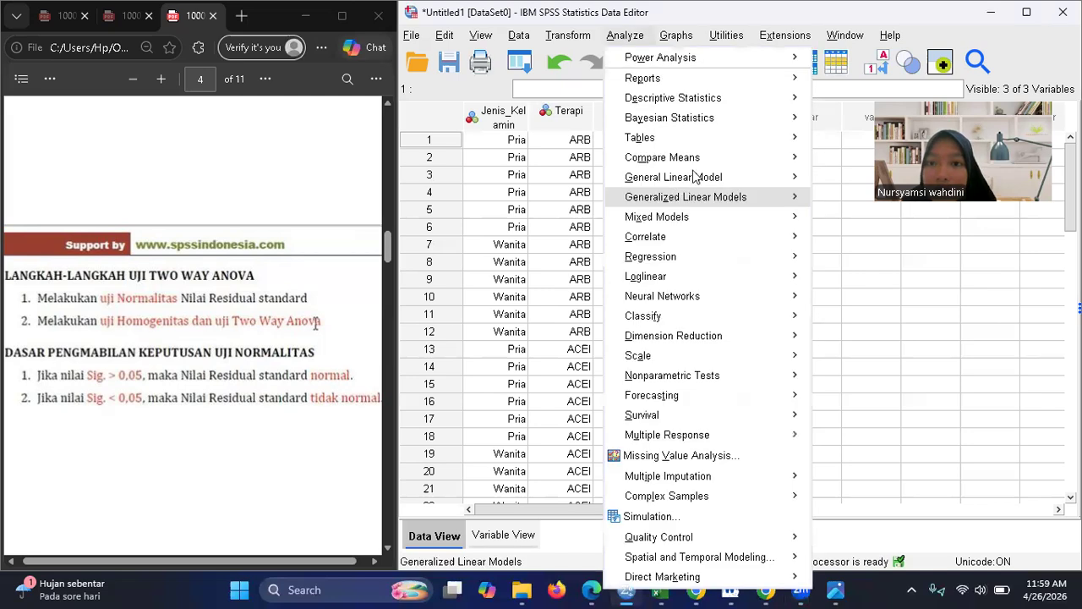
mouse_move(785, 186)
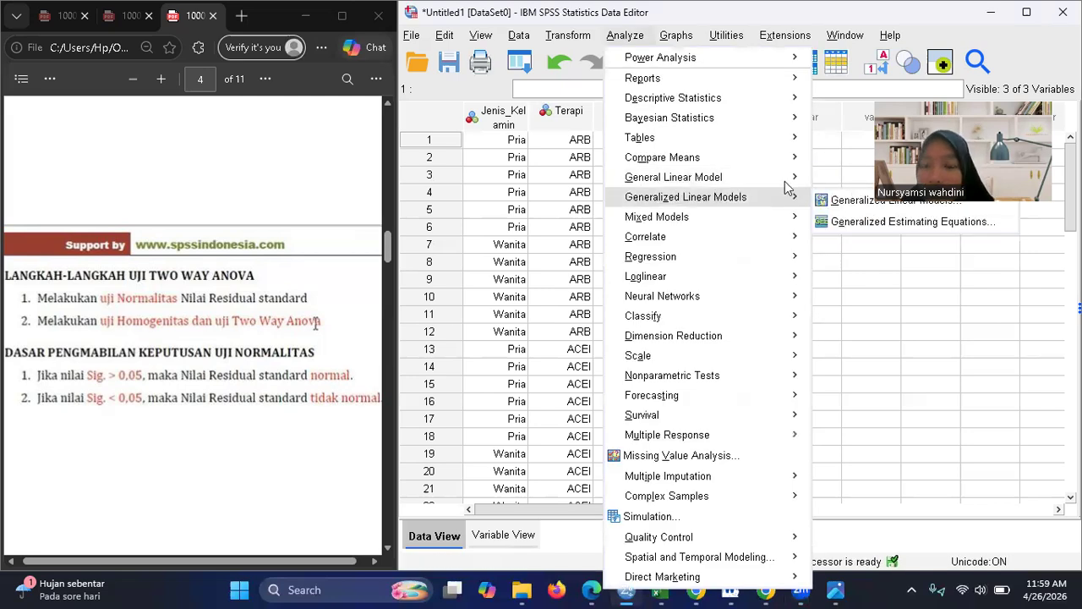
click(850, 181)
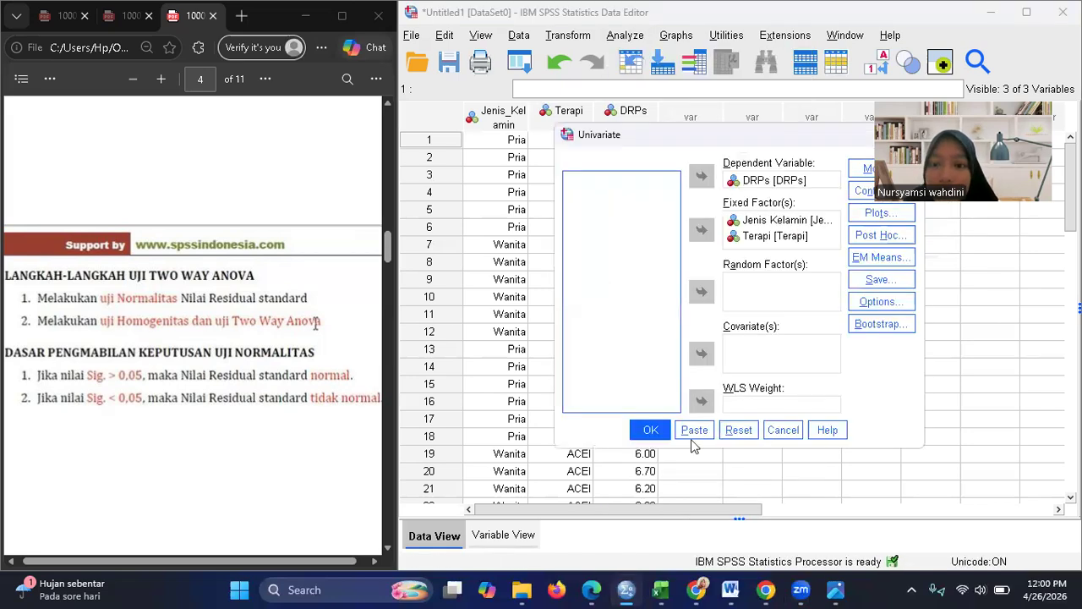
click(732, 429)
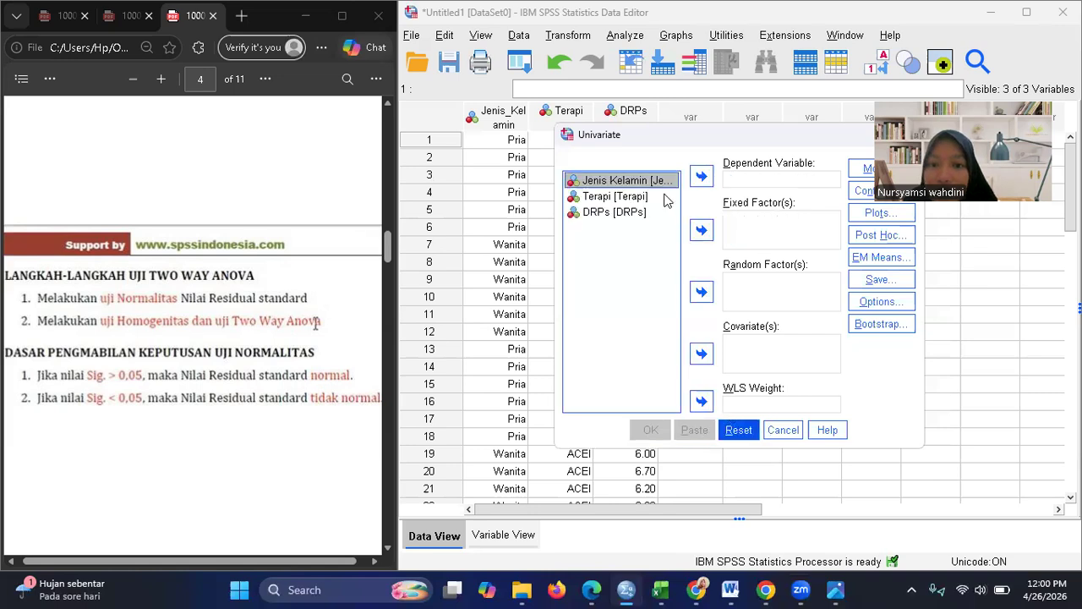
click(623, 213)
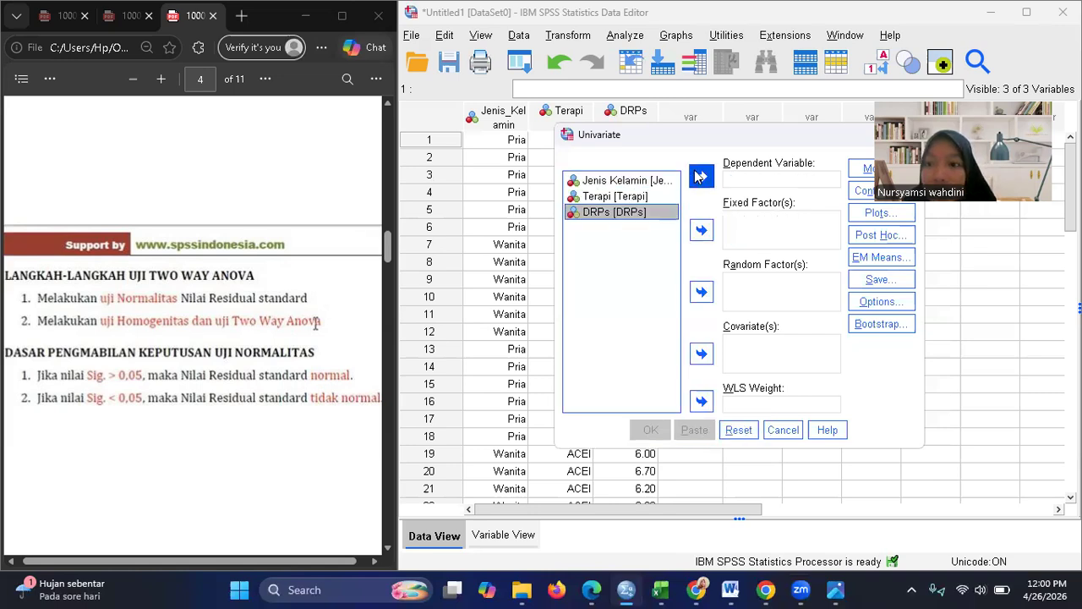
click(700, 176)
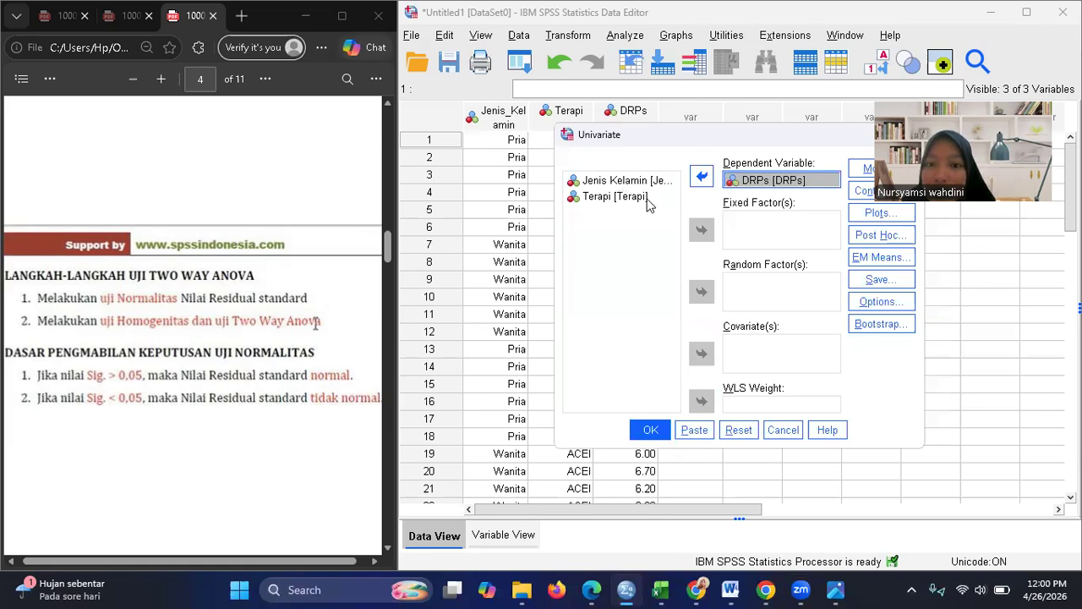
click(700, 232)
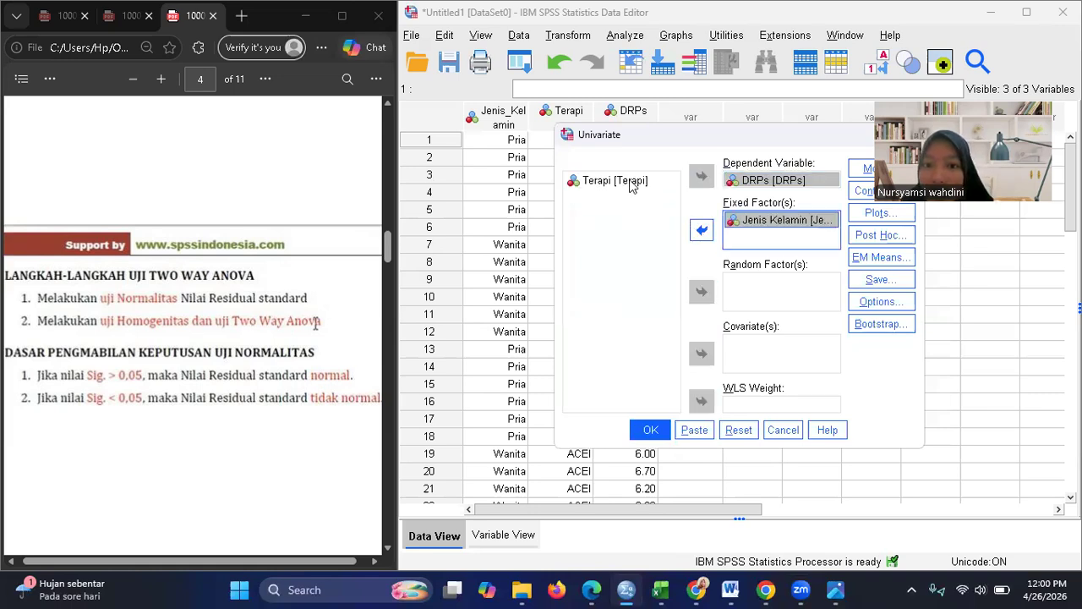
click(706, 235)
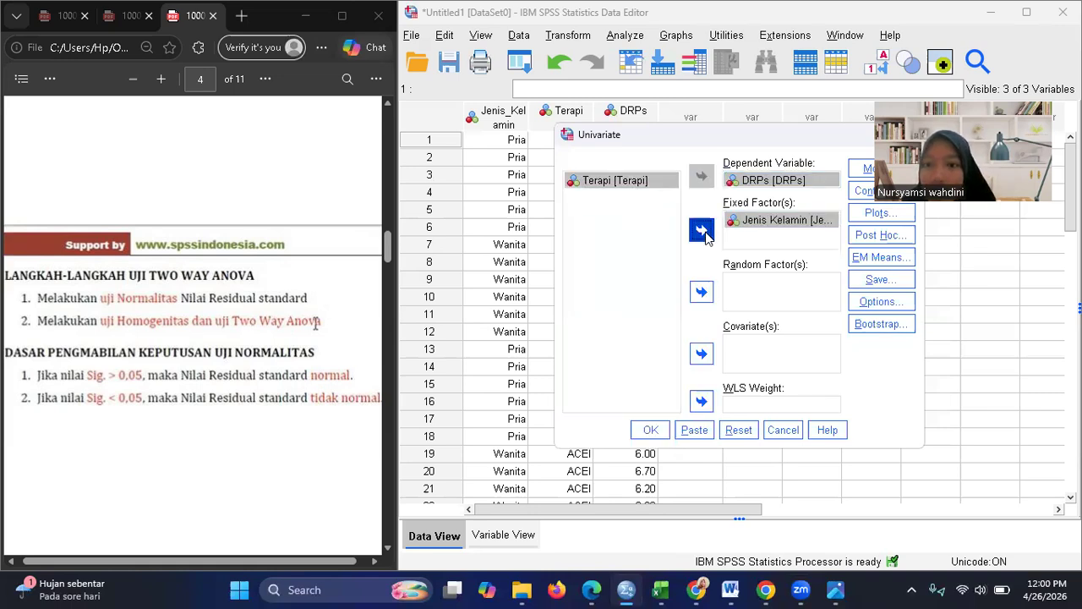
Run the univariate analysis with standardized residuals saved to the dataset, and return to the data
click(892, 289)
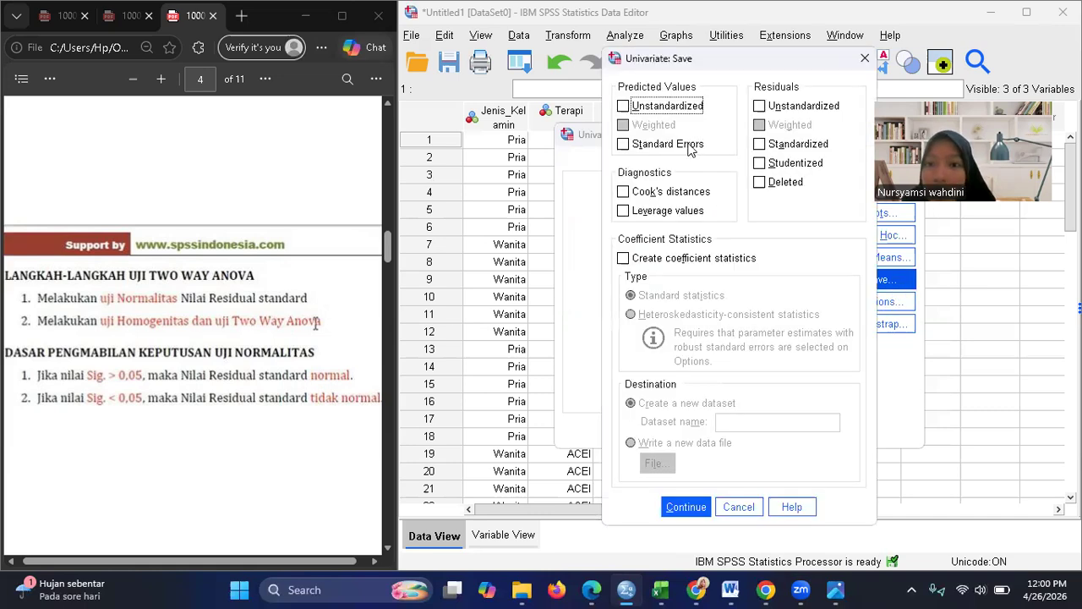
click(760, 144)
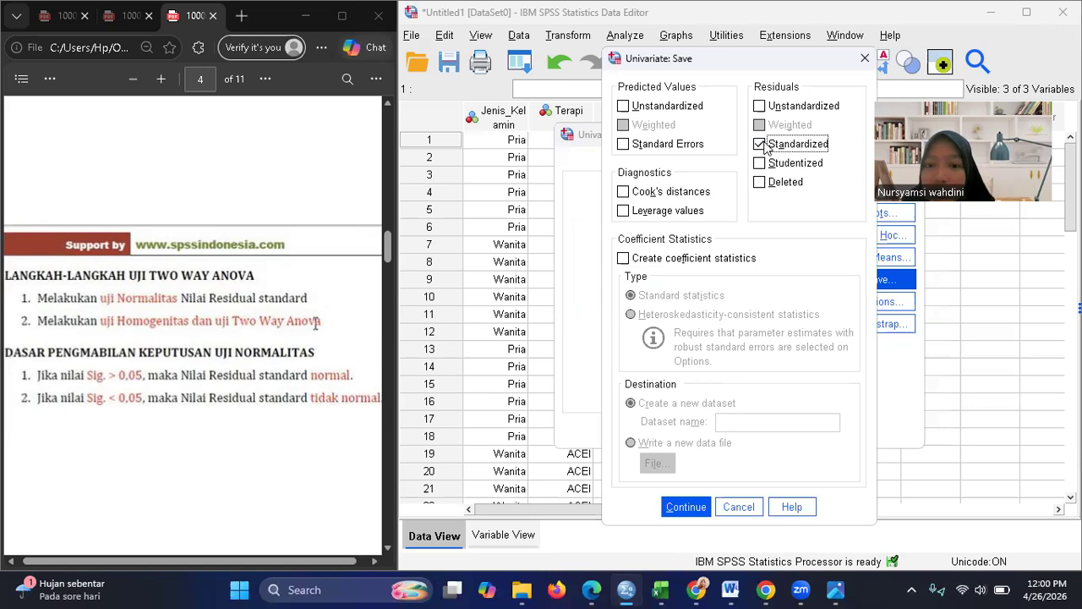
click(686, 507)
click(650, 431)
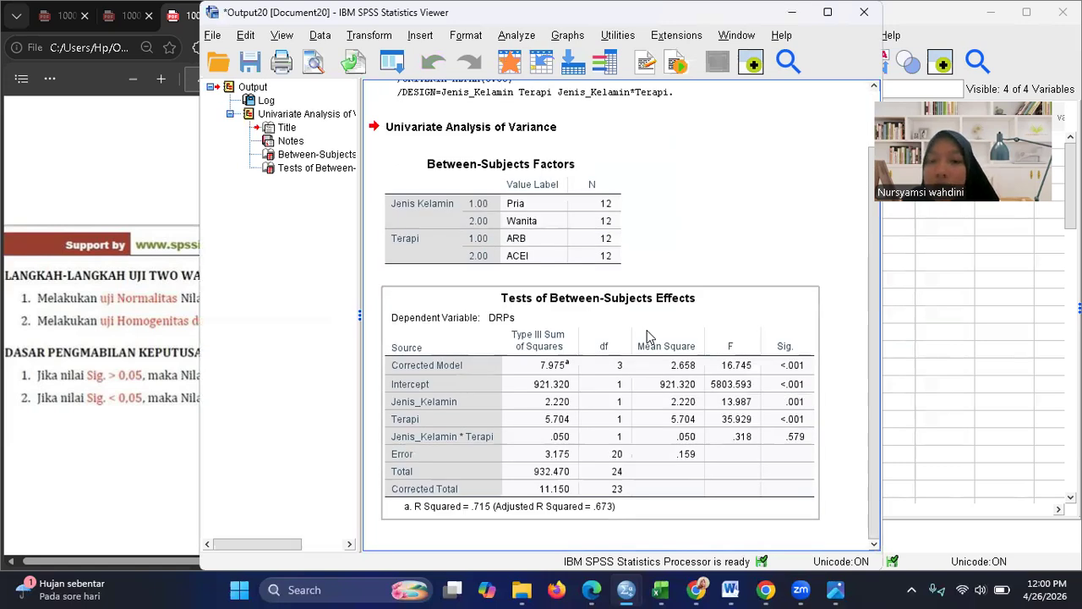
click(807, 98)
click(790, 14)
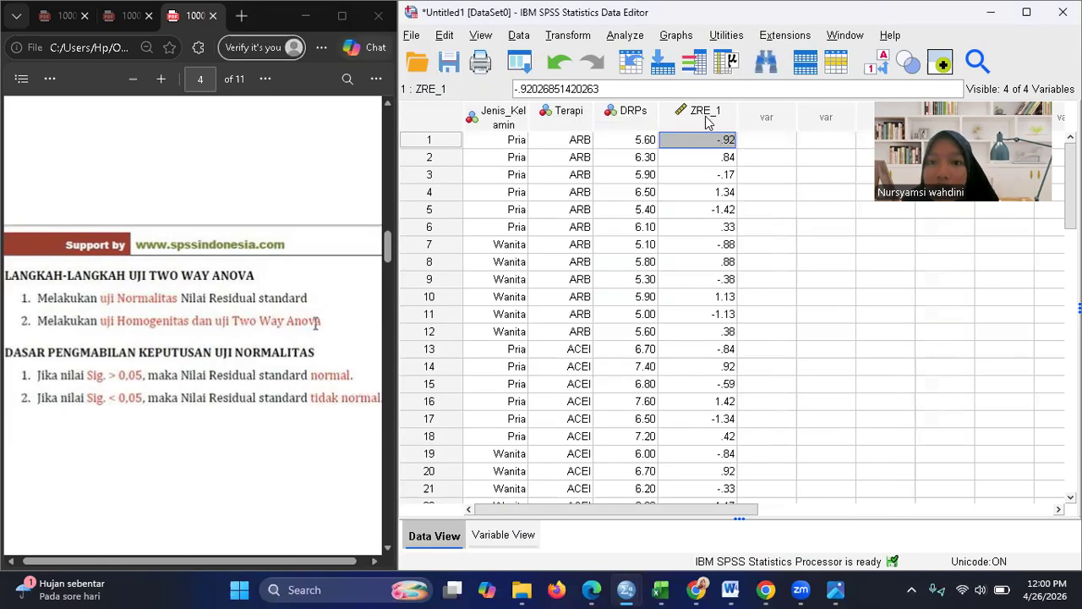
Set up an Explore analysis with the standardized residual ZRE_1 in the dependent list
click(706, 119)
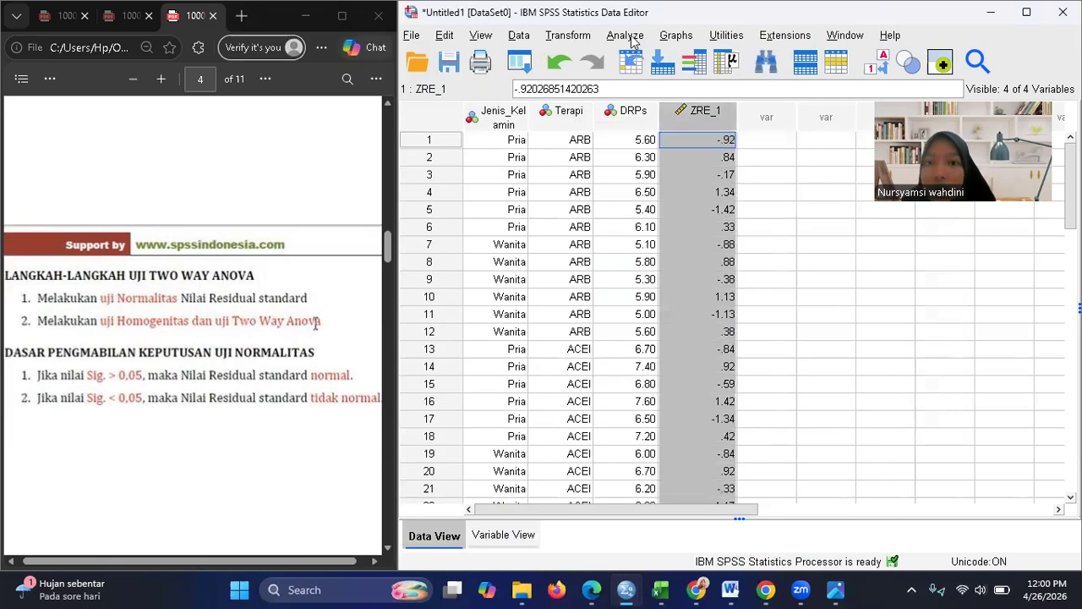
click(631, 40)
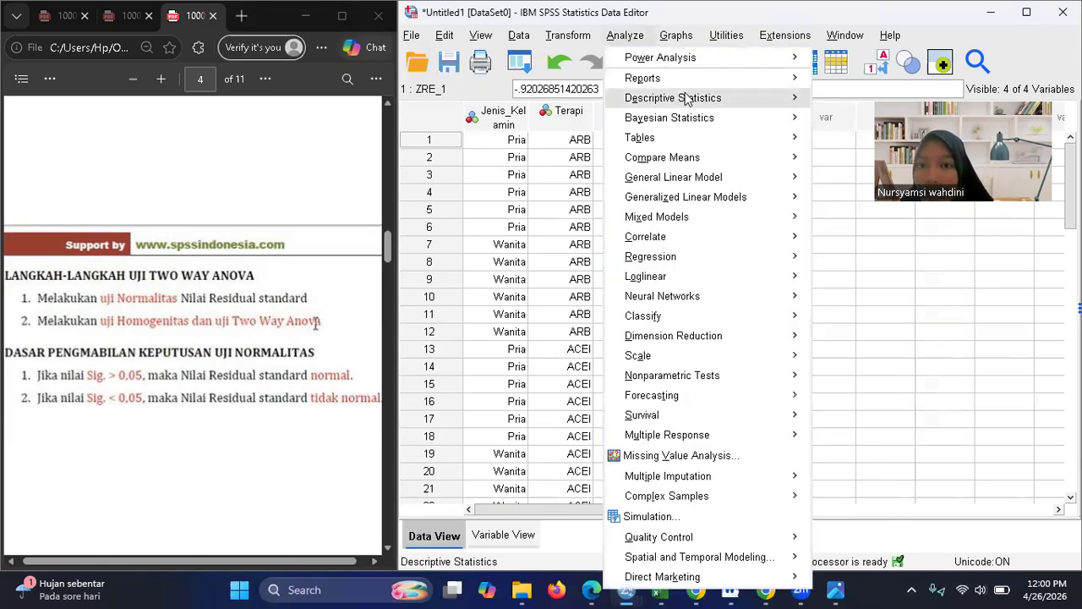
mouse_move(687, 99)
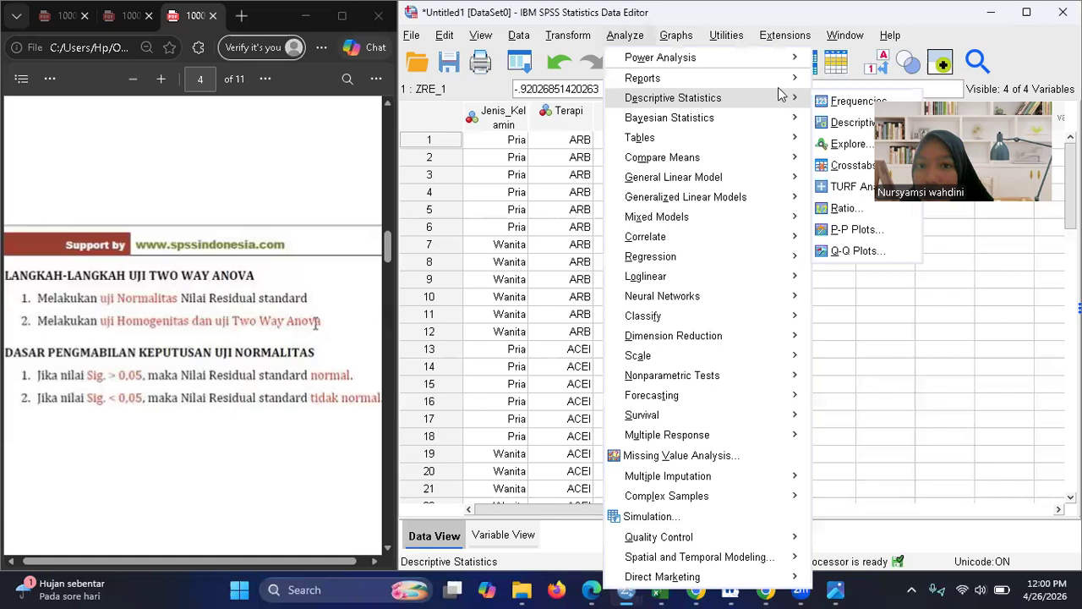
click(848, 144)
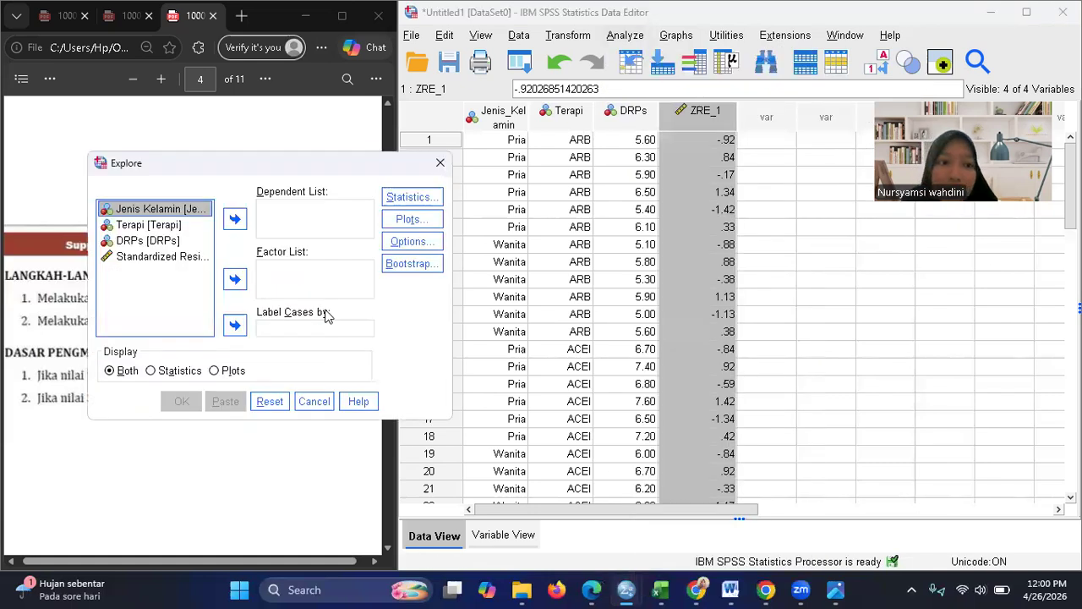
click(123, 258)
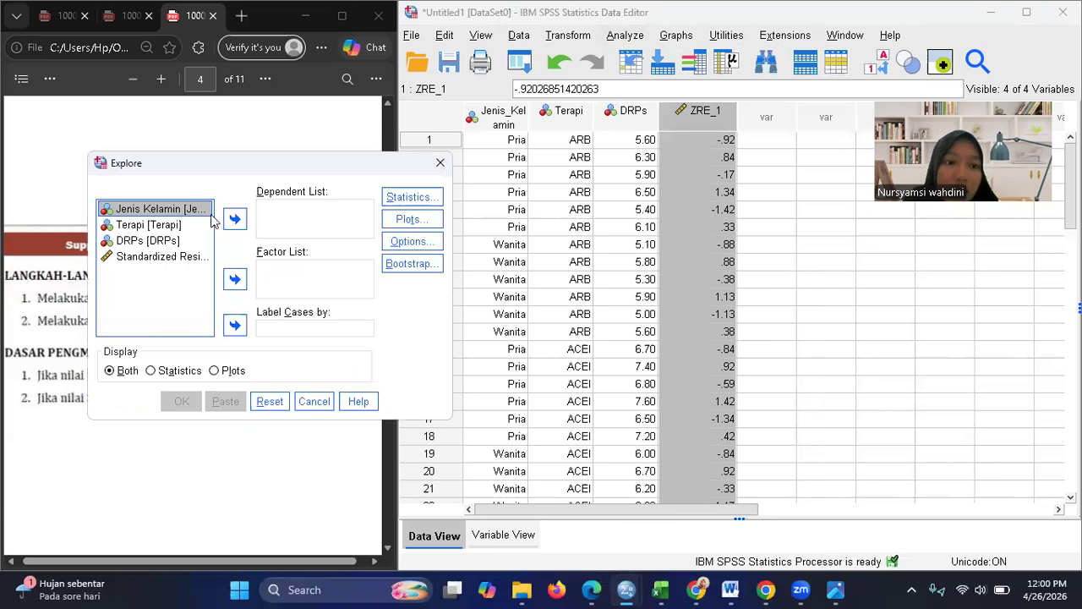
click(235, 220)
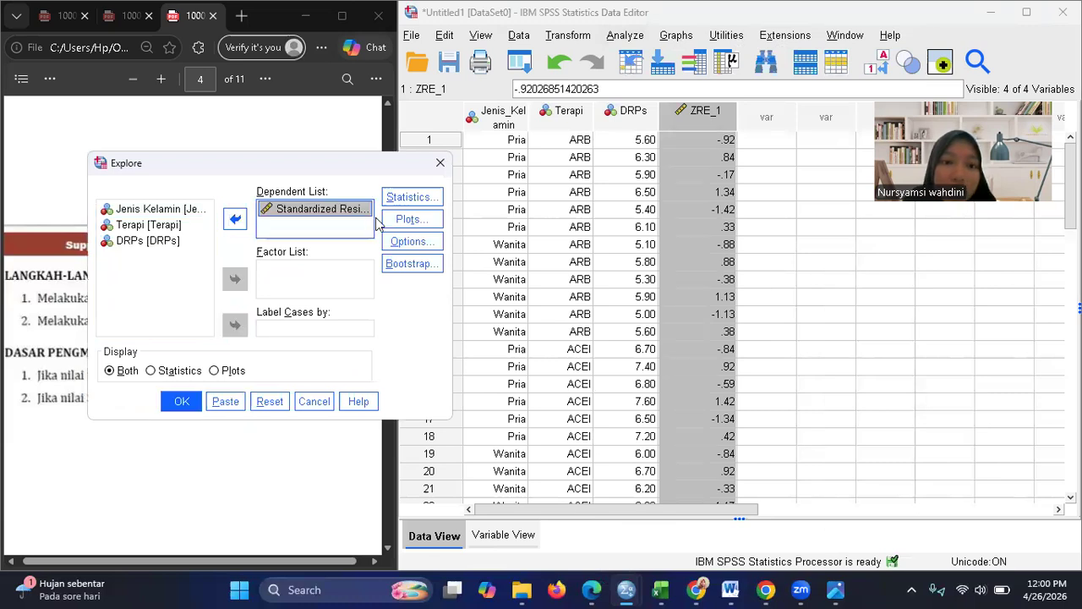
Add normality plots with tests to the Explore analysis of the standardized residual and run it
click(411, 219)
click(164, 275)
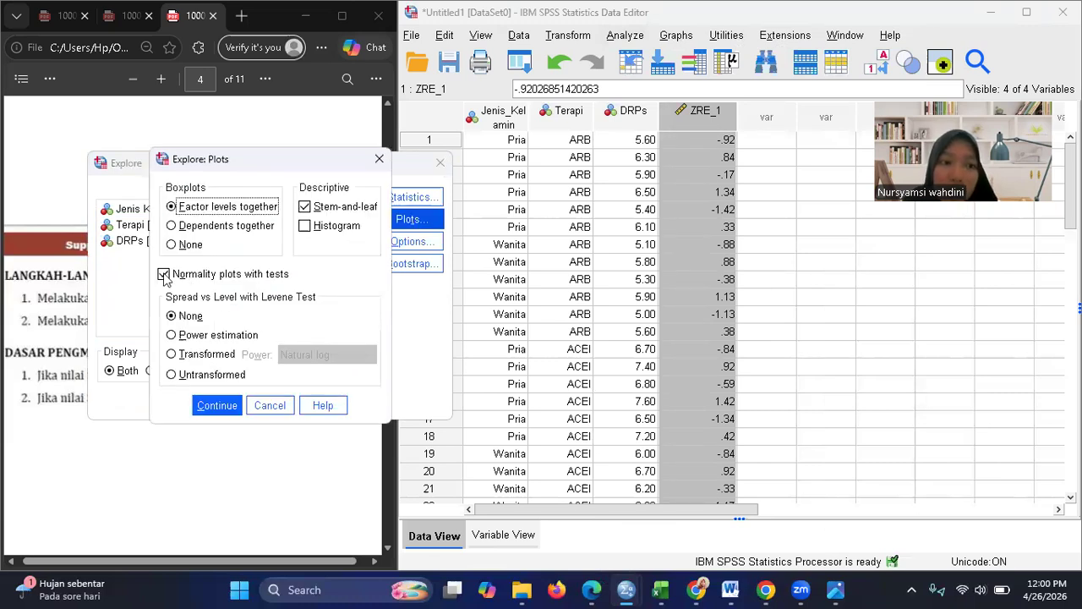
click(199, 406)
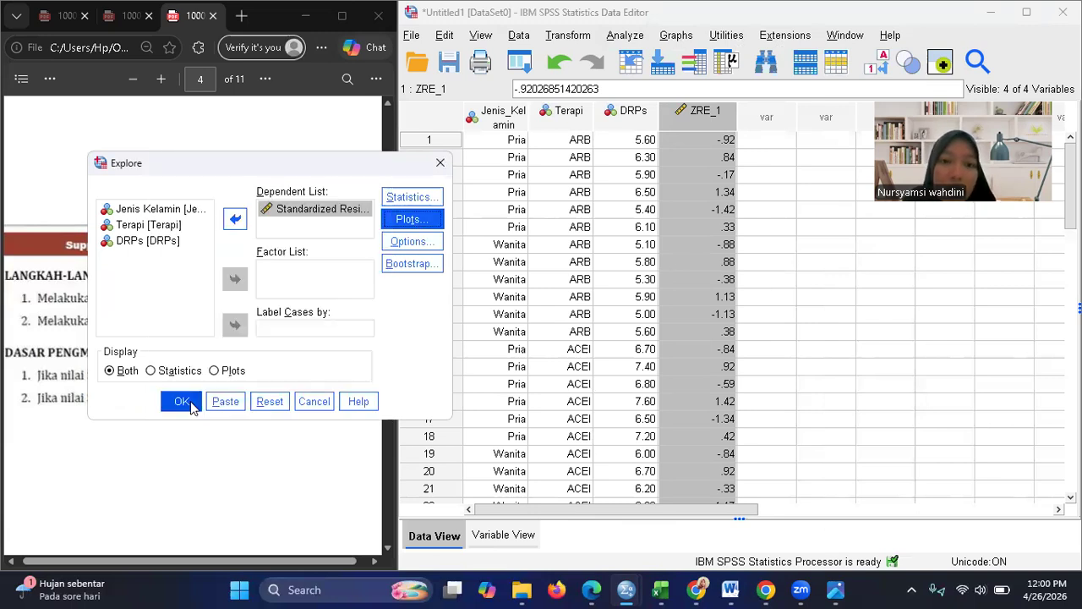
click(183, 403)
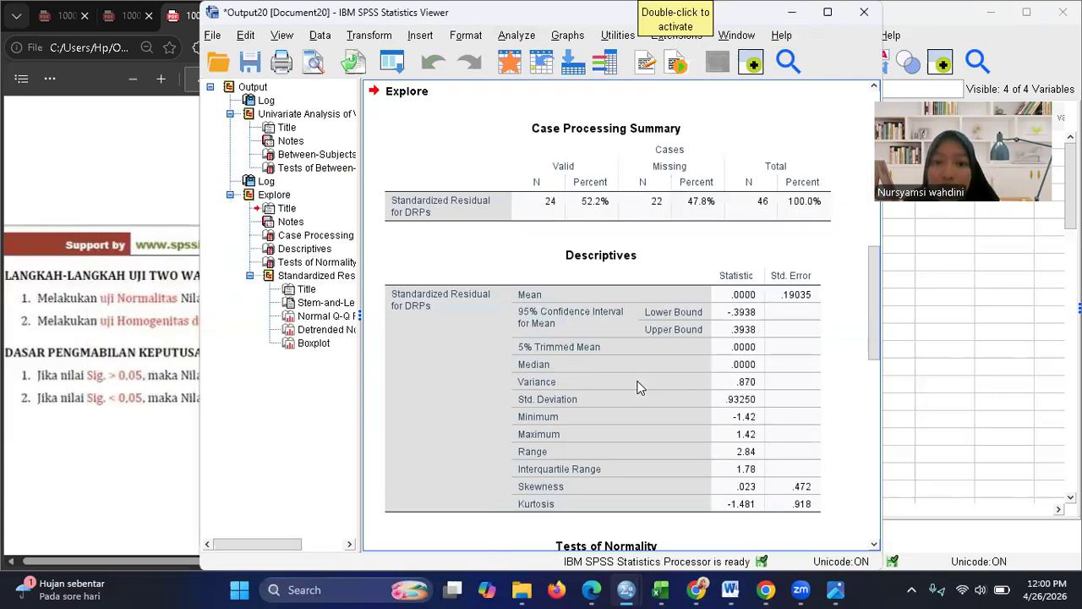
Check the Tests of Normality table against the guide's significance decision rules, then return to the data
scroll(638, 387, down, 3)
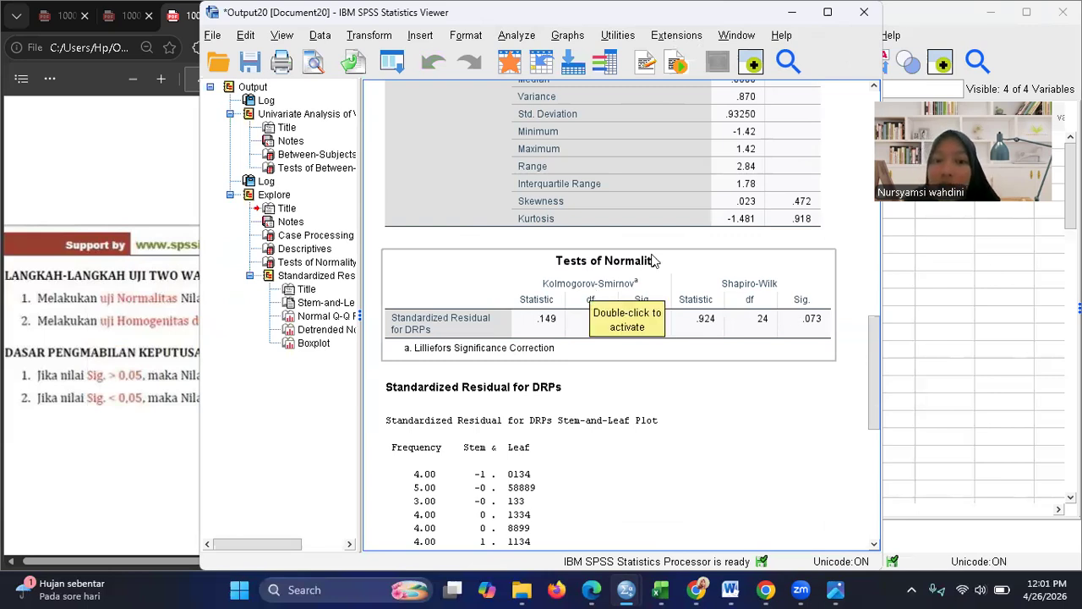
scroll(528, 291, up, 5)
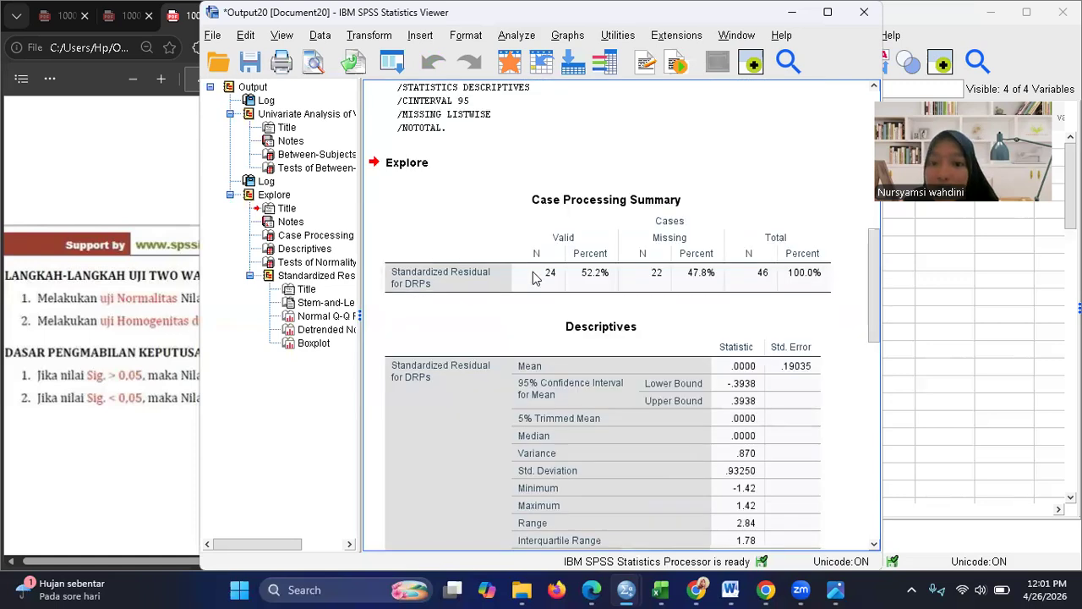
scroll(739, 384, down, 4)
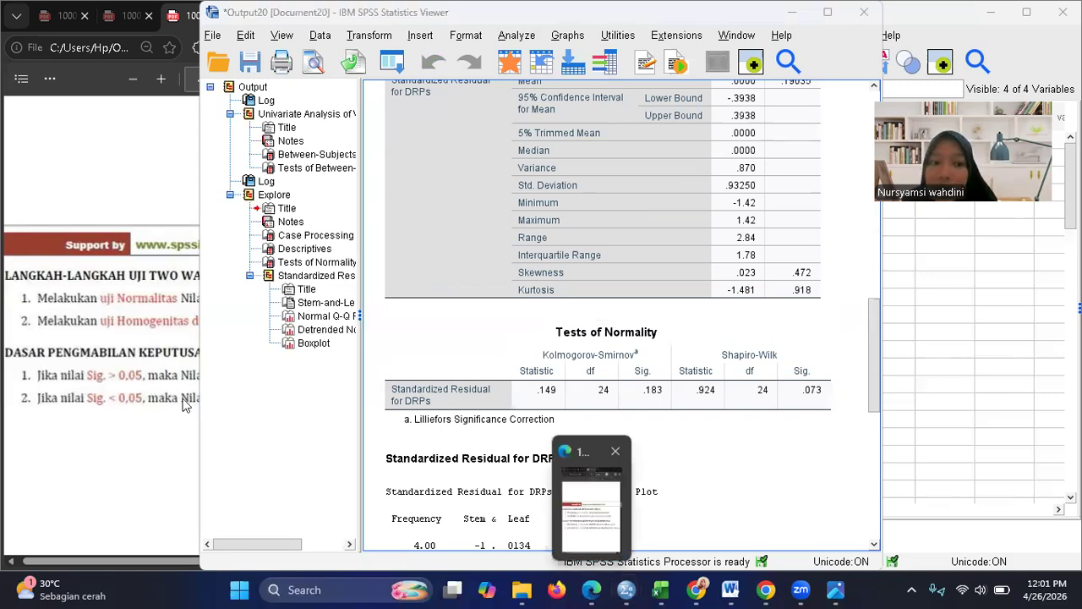
click(184, 405)
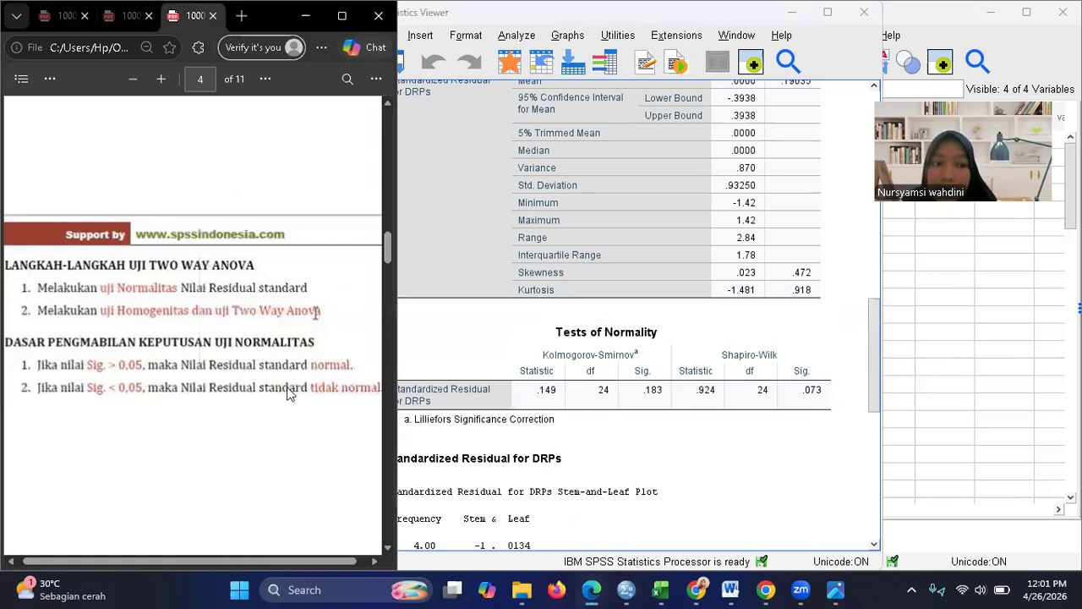
click(733, 407)
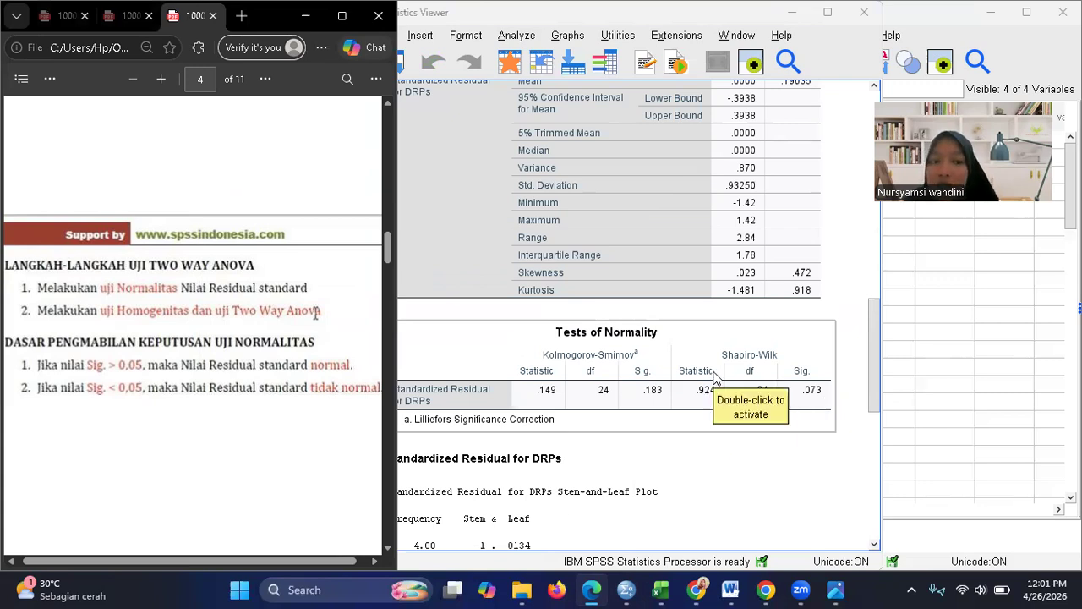
click(799, 13)
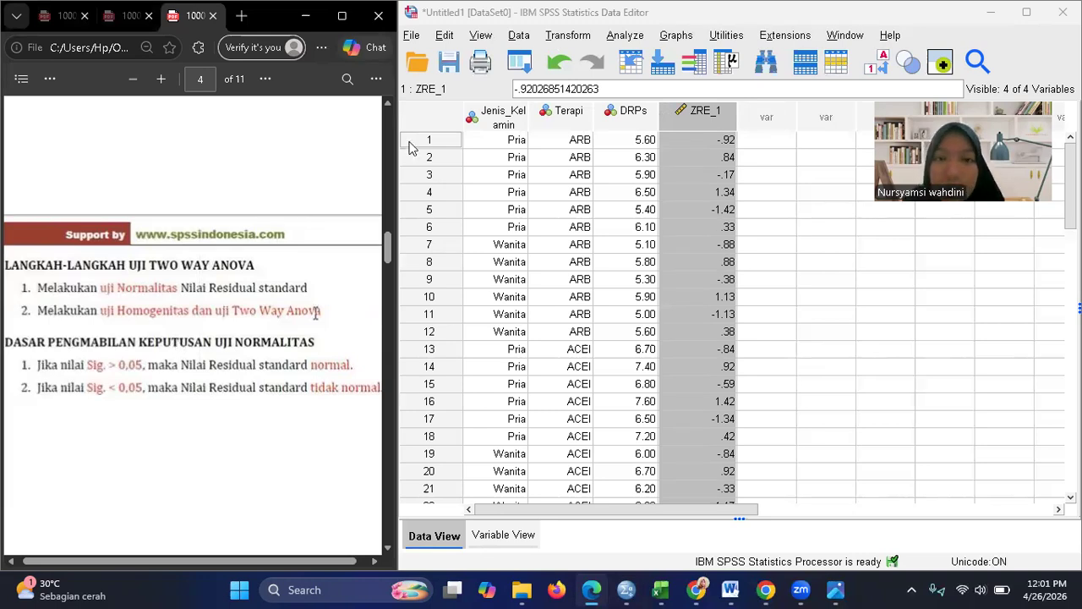
click(937, 301)
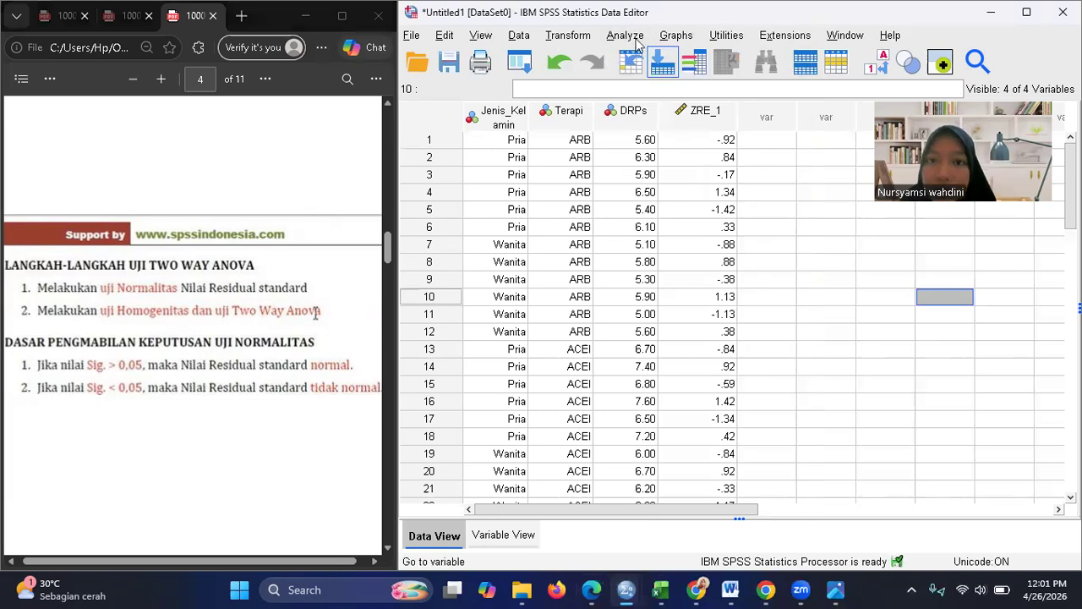
In the univariate General Linear Model, request estimated marginal means for Jenis_Kelamin, Terapi and Jenis_Kelamin*Terapi
click(636, 39)
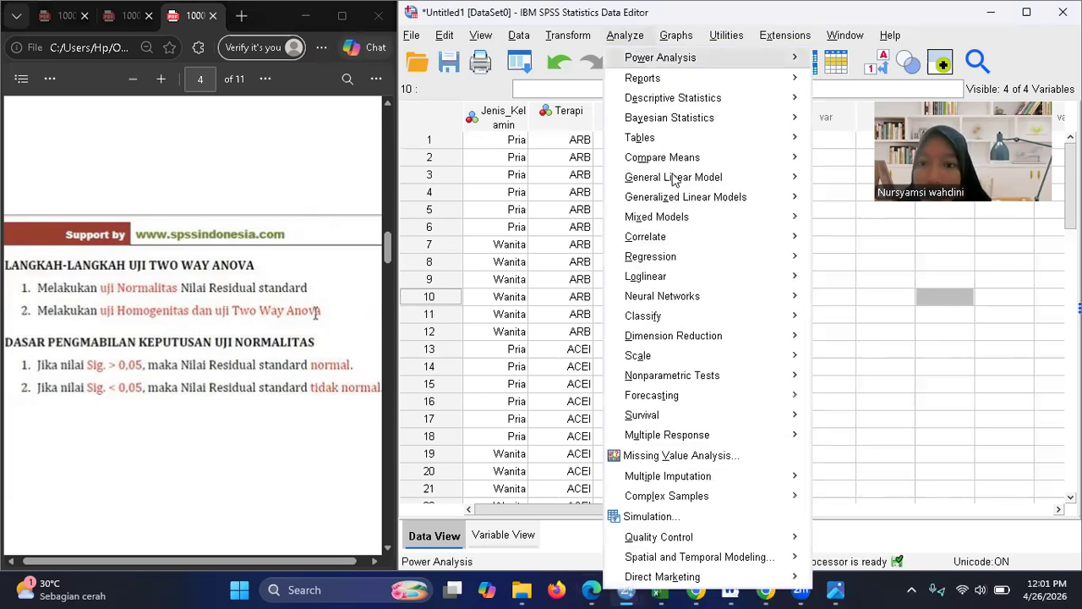
mouse_move(719, 179)
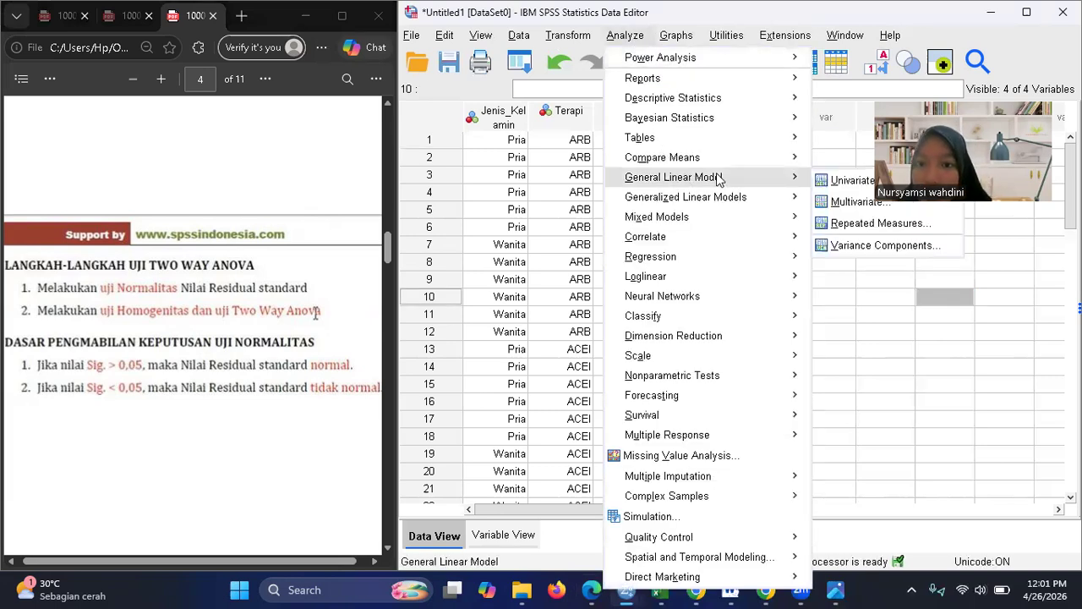
click(848, 182)
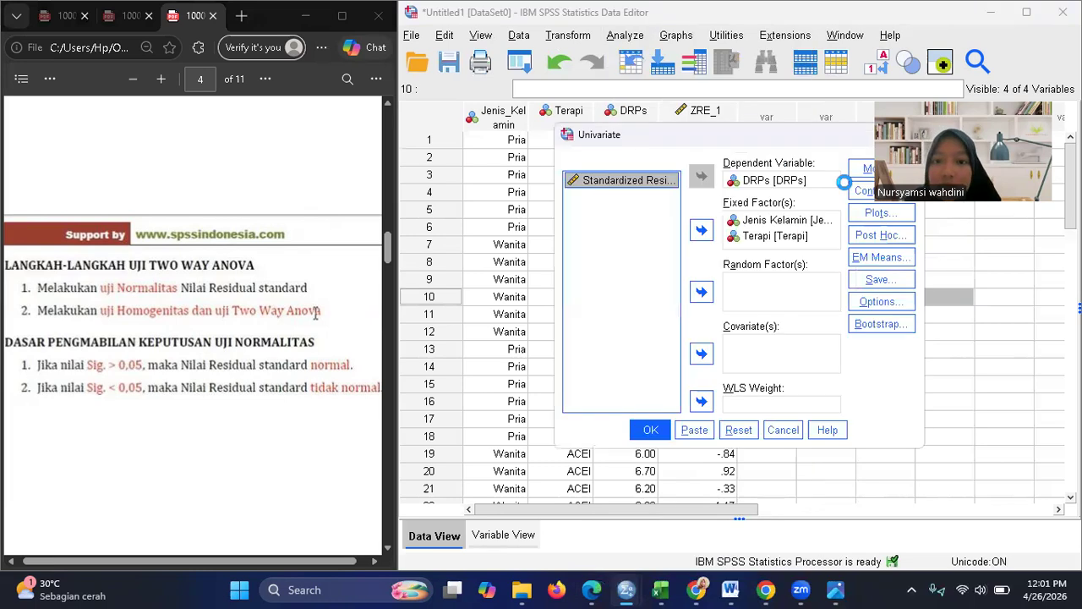
click(873, 235)
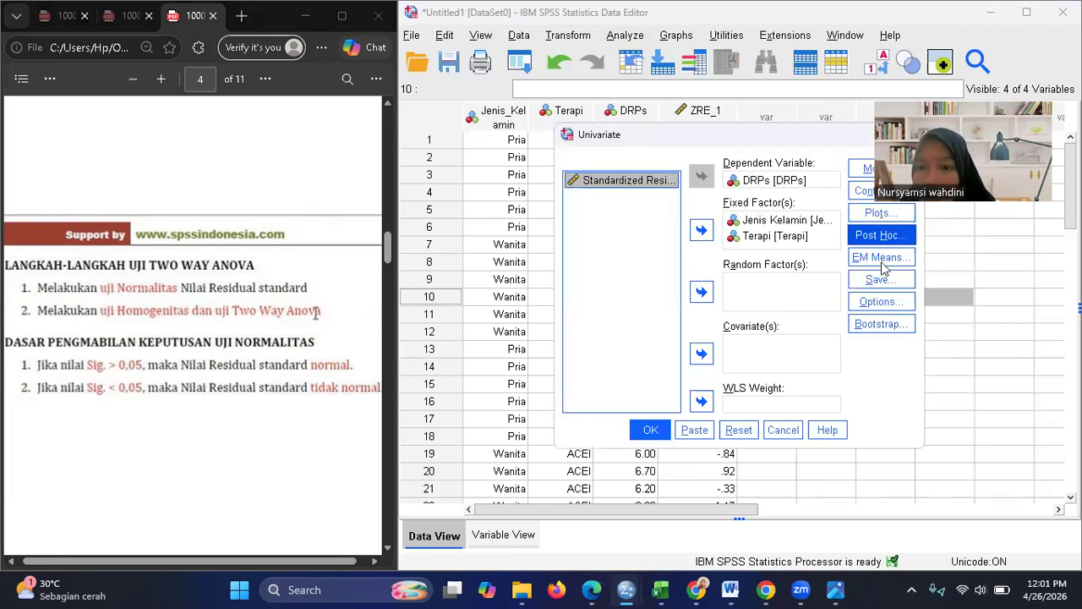
click(882, 260)
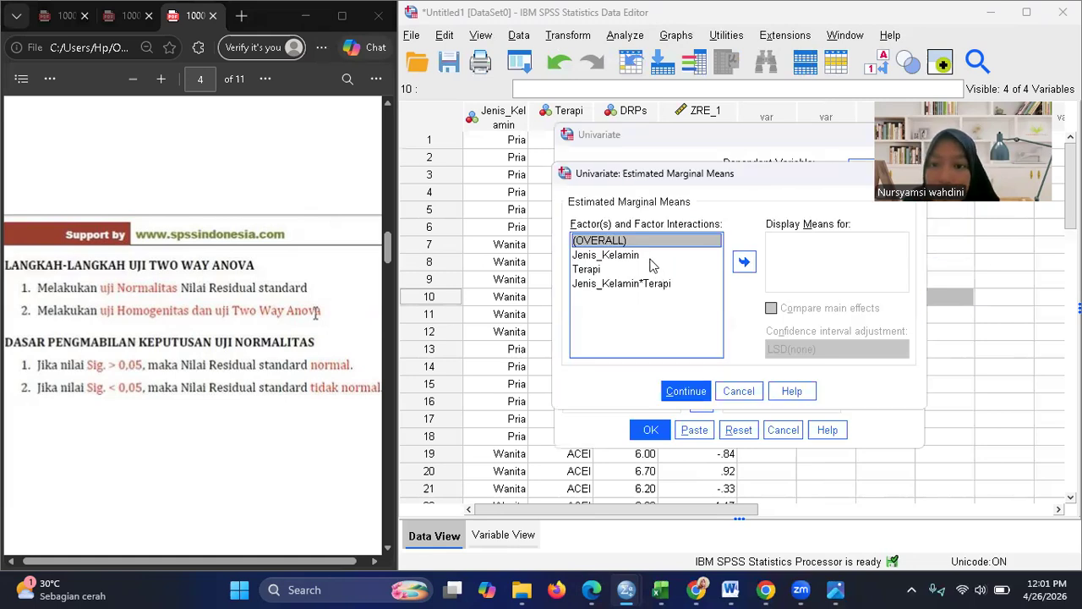
click(750, 257)
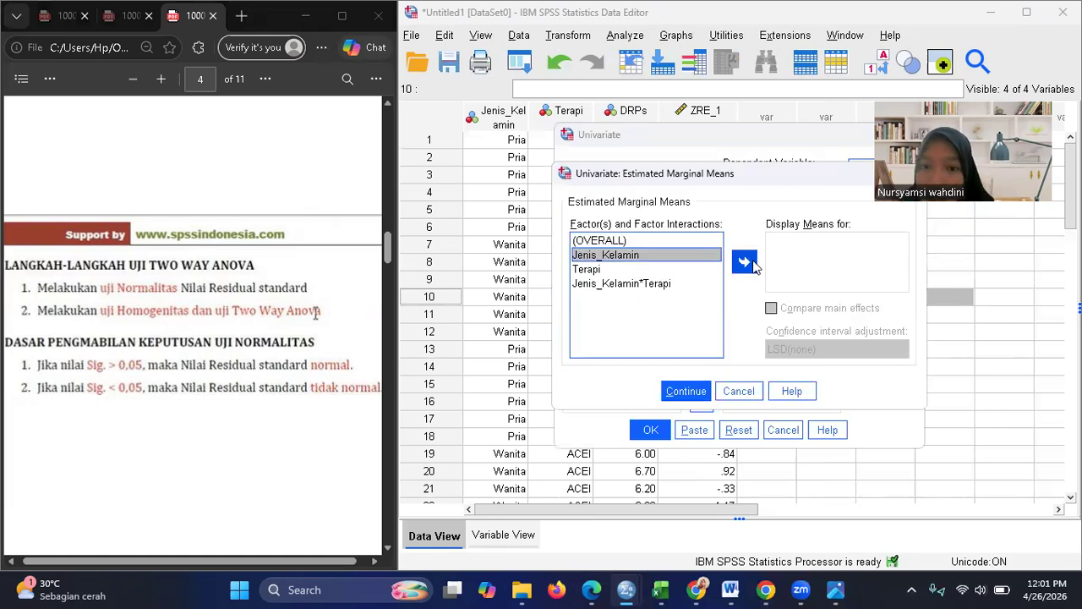
click(641, 268)
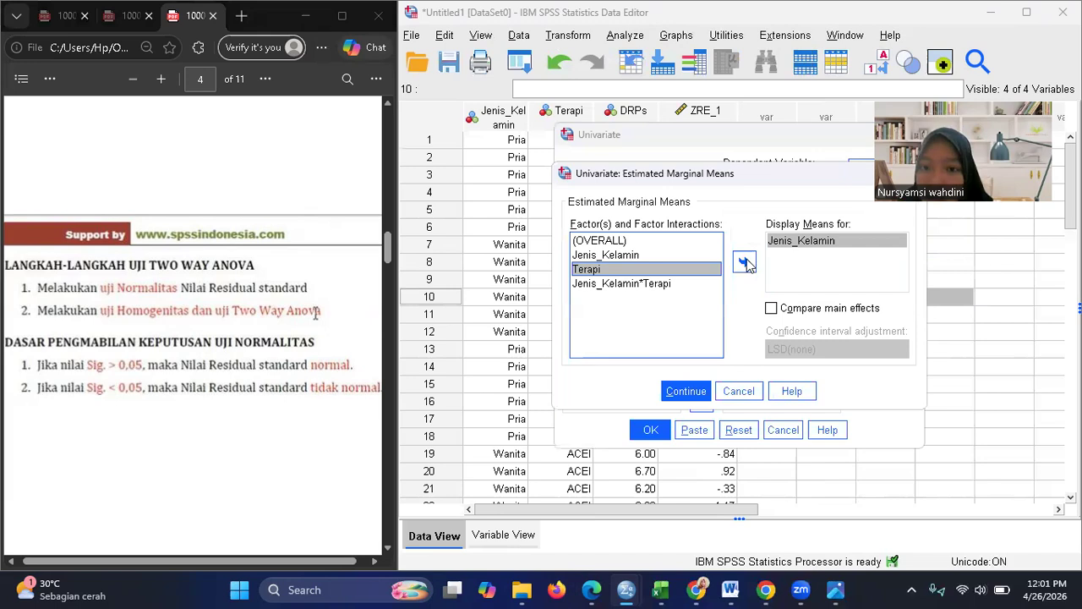
click(745, 263)
click(677, 284)
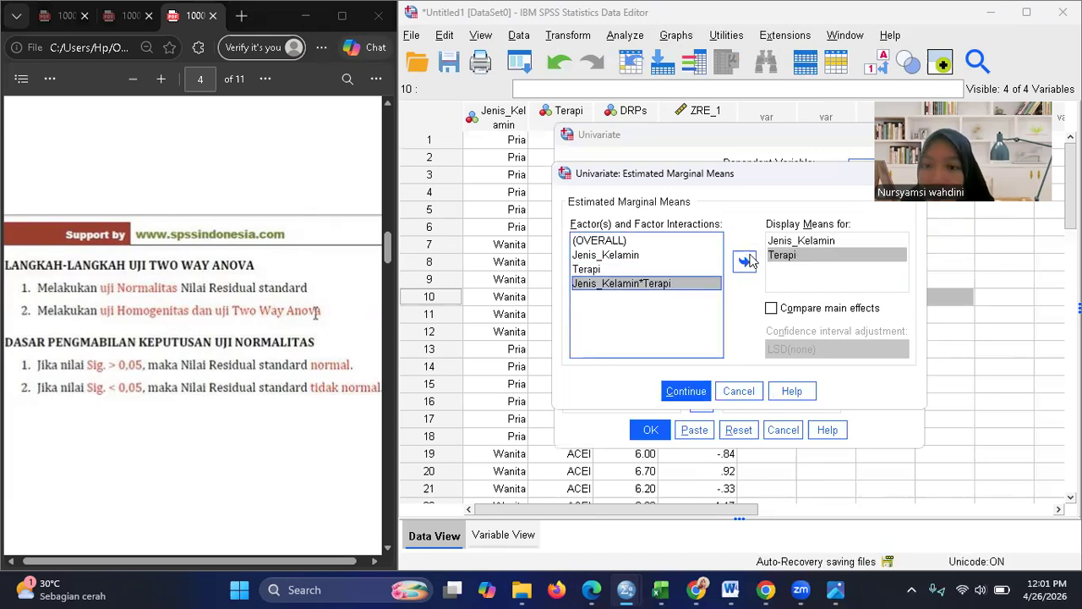
click(747, 261)
click(695, 390)
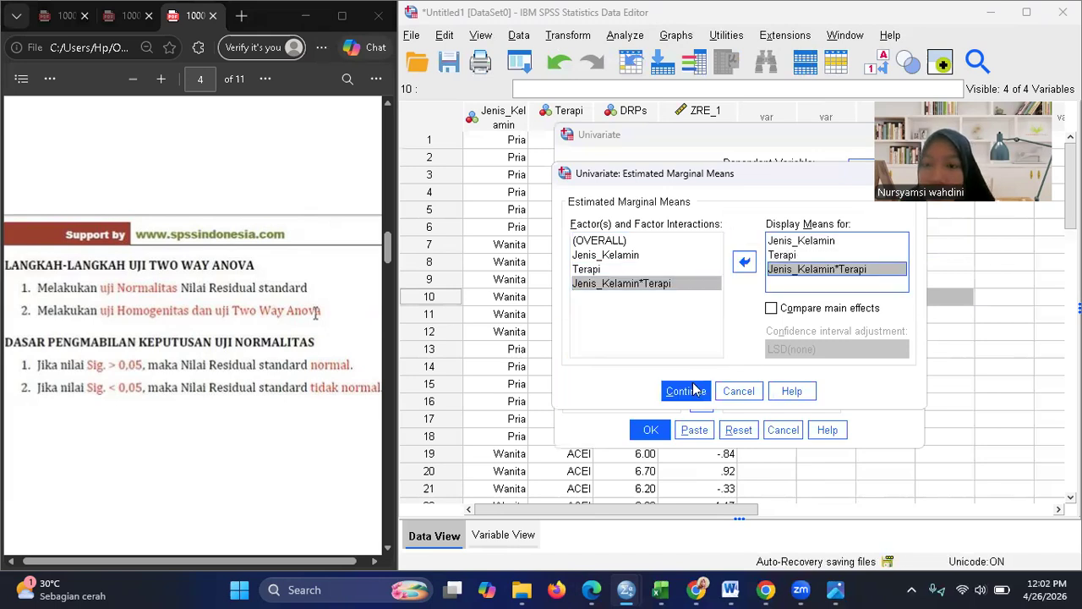
Turn off saving standardized residuals for the univariate analysis
click(869, 286)
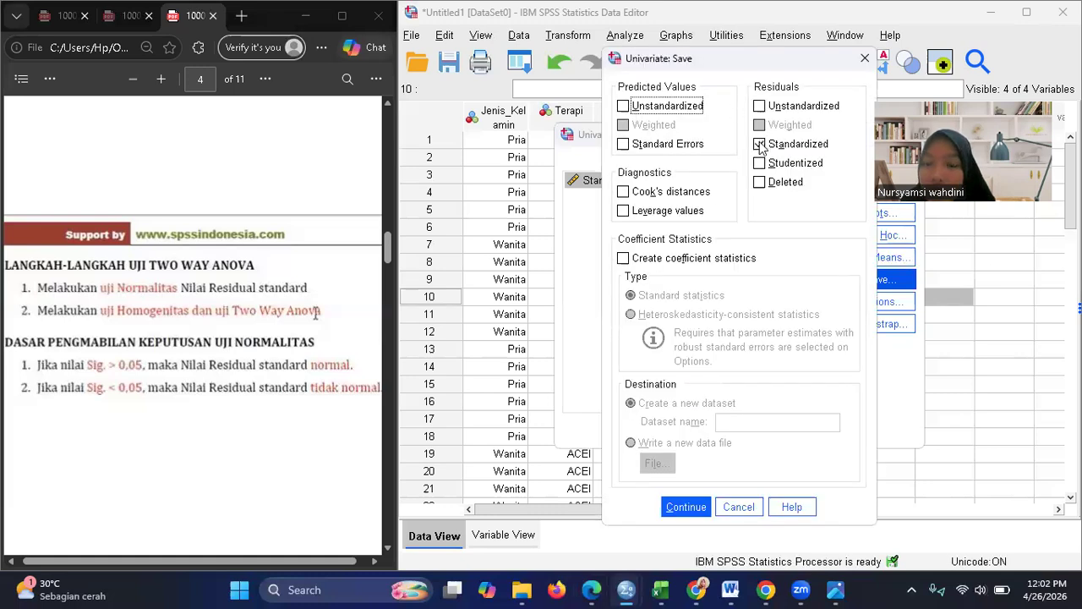
click(761, 145)
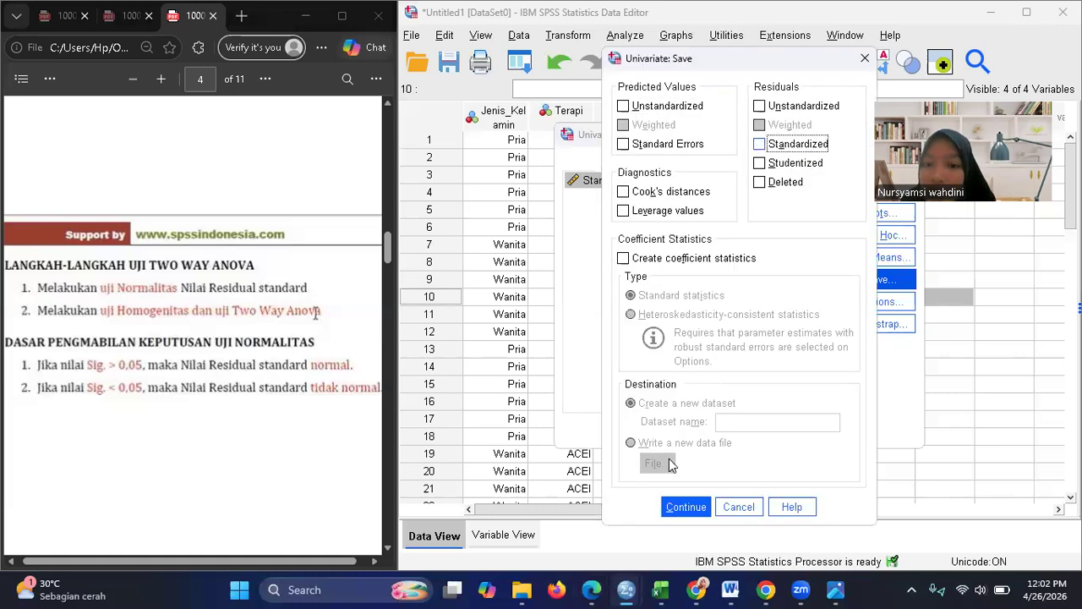
click(681, 507)
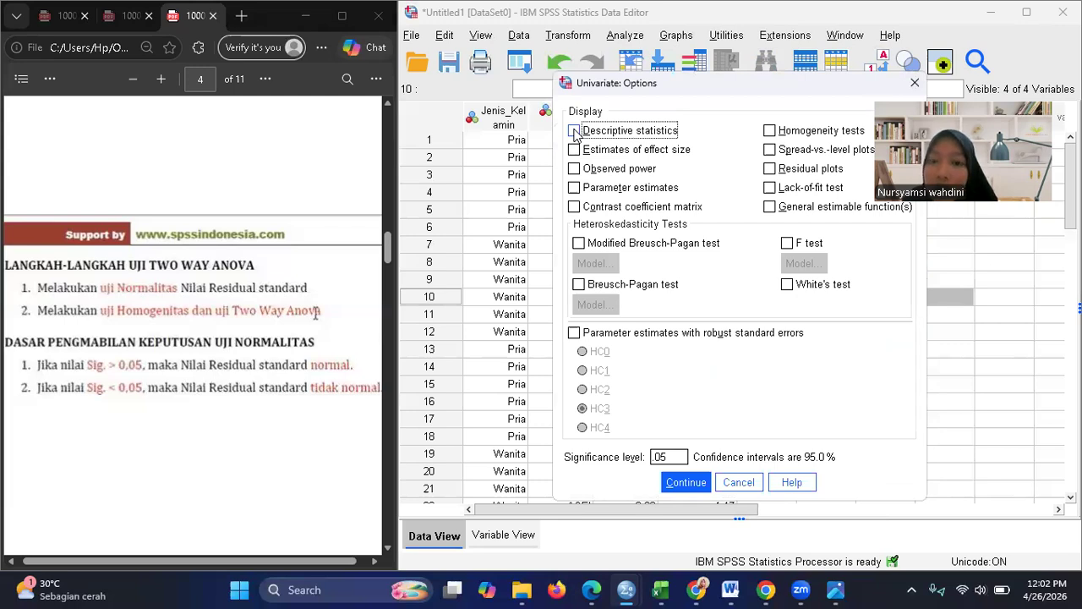
Include descriptive statistics and homogeneity tests in the univariate output and run the analysis
click(575, 131)
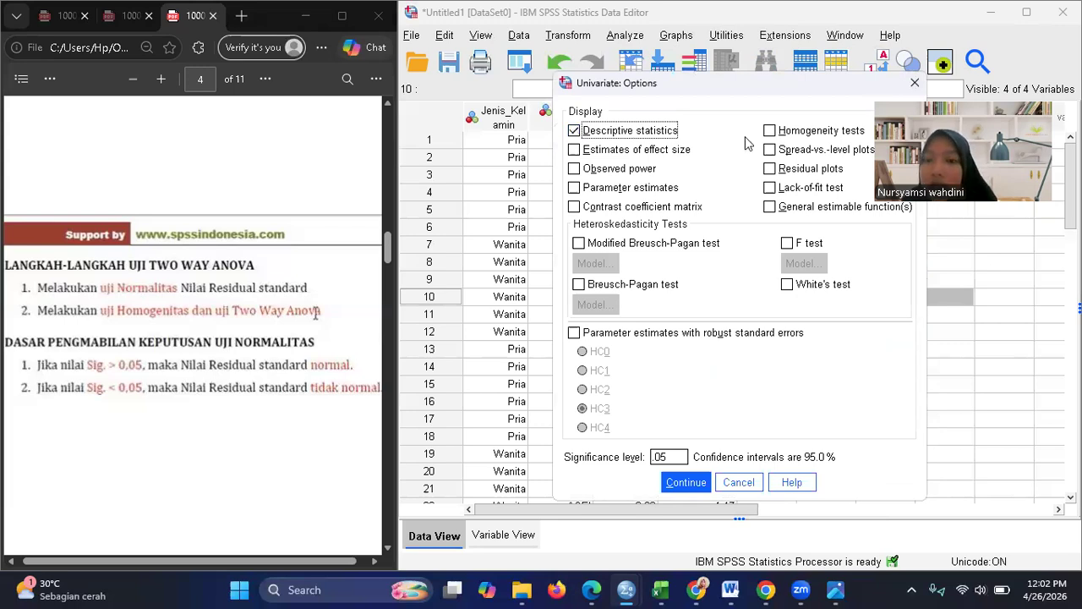
click(777, 132)
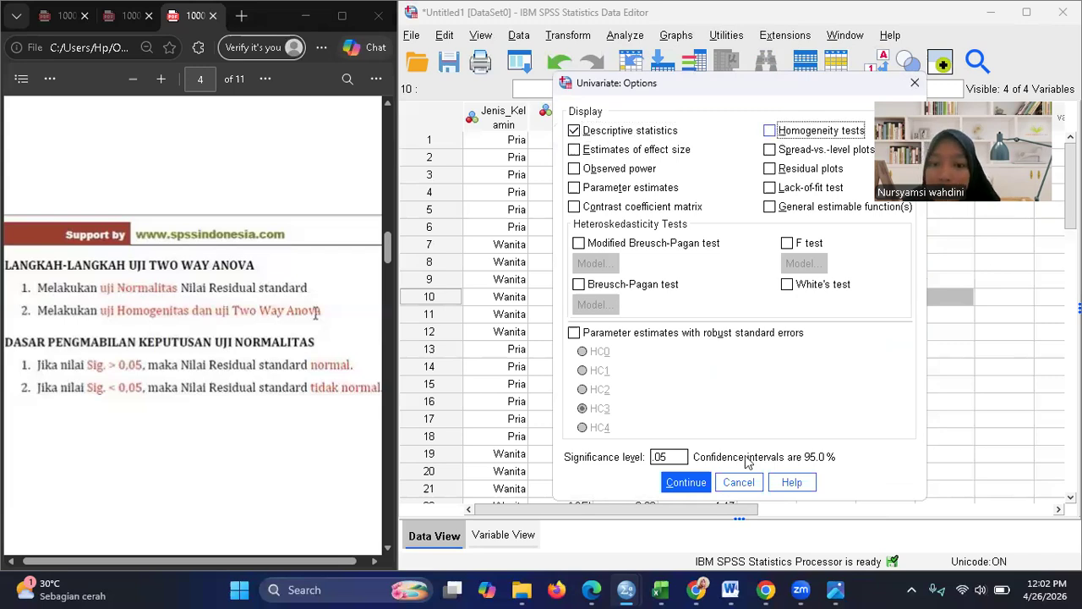
click(685, 482)
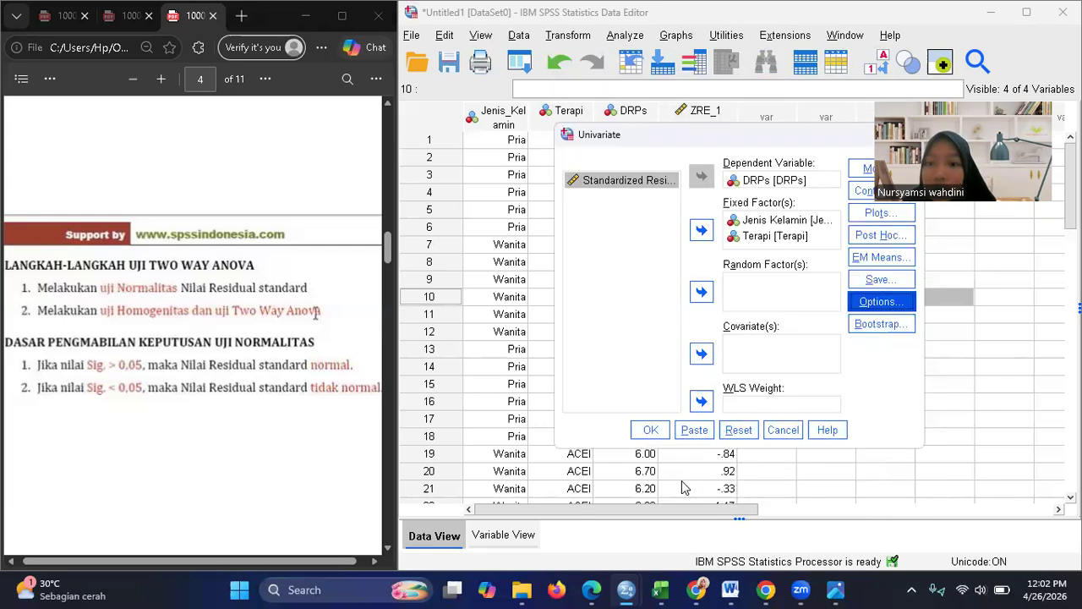
click(647, 435)
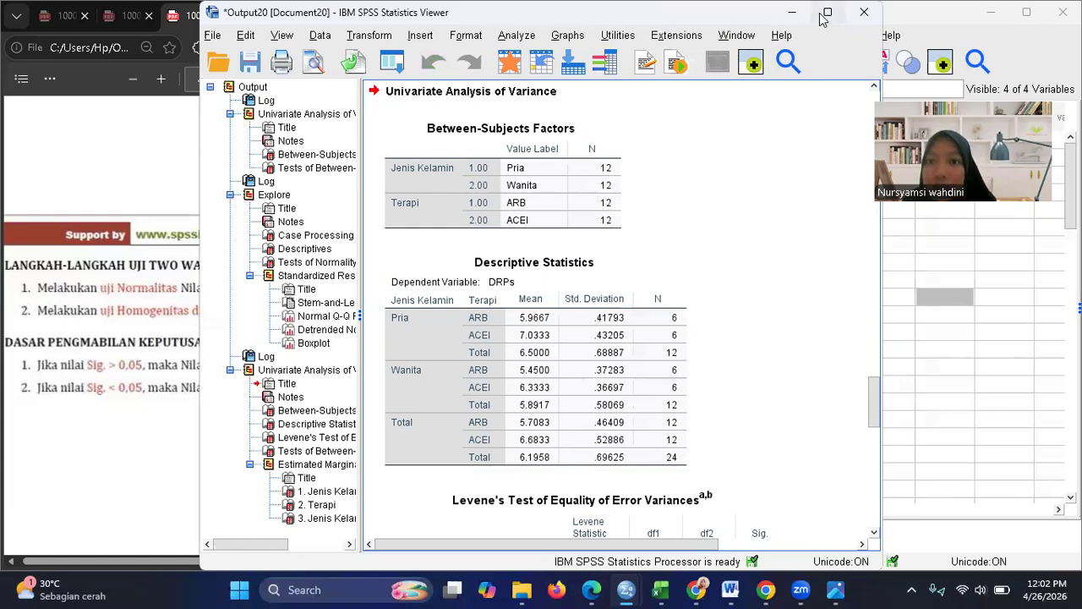
Arrange the output viewer side by side with the PDF guide and narrow its outline pane to make room for the tables
mouse_move(822, 17)
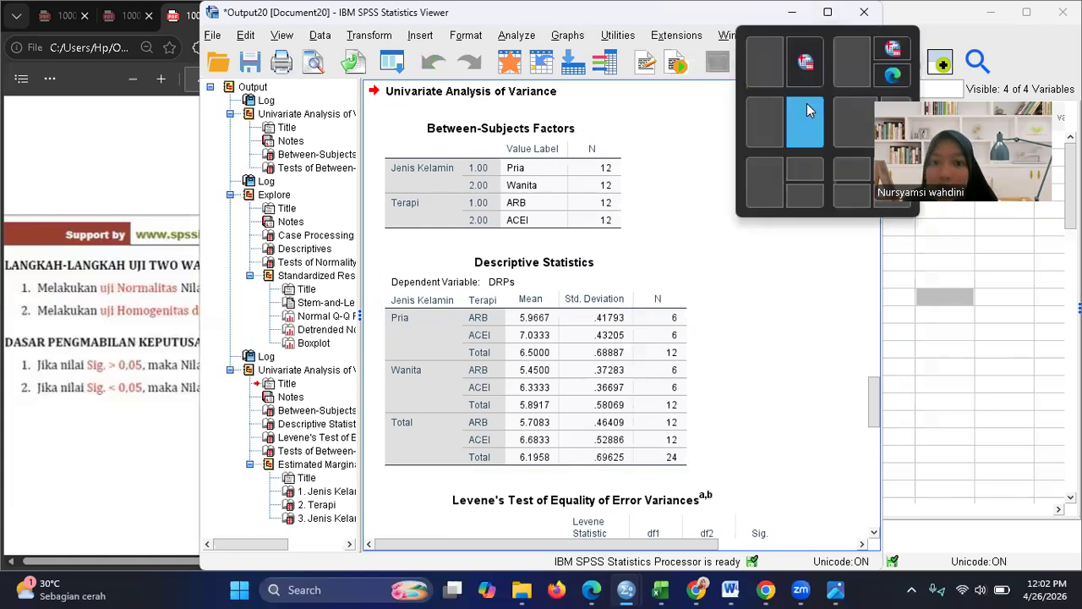
click(807, 110)
click(269, 132)
drag(545, 219, 398, 304)
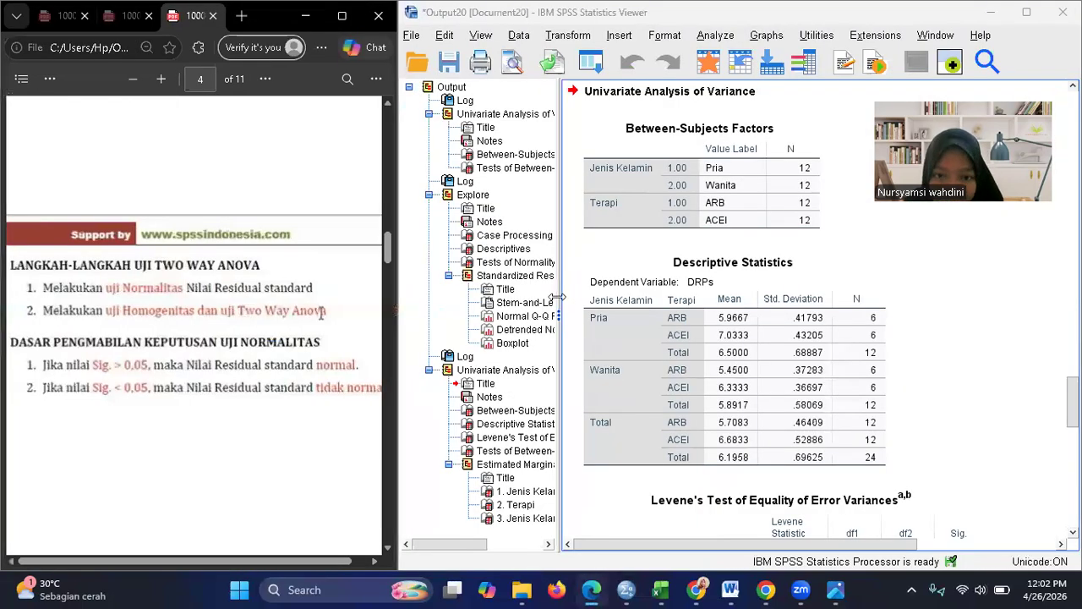
drag(557, 297, 427, 296)
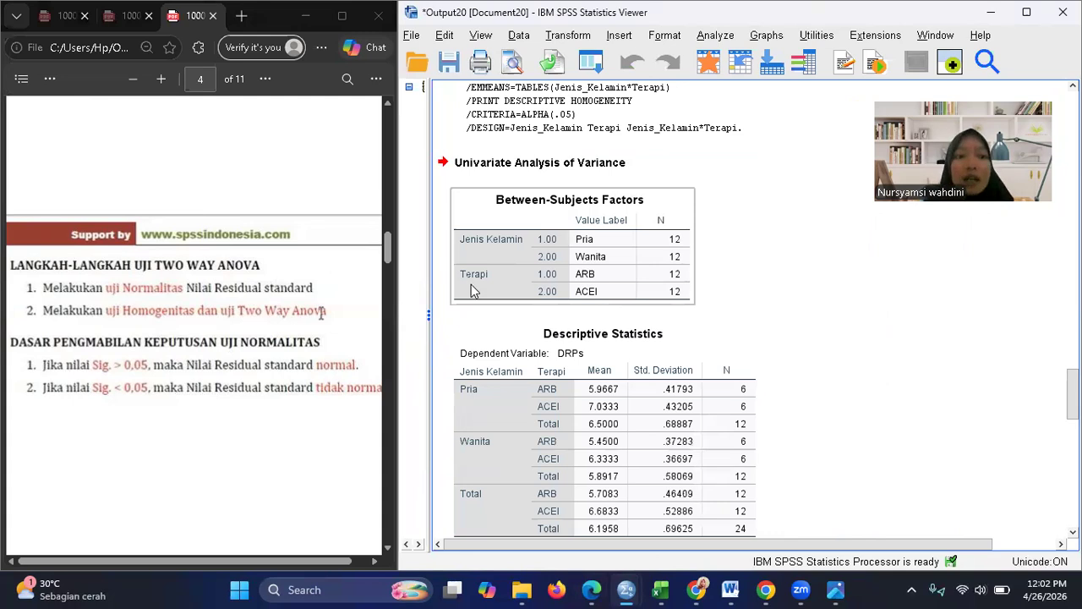
Compare the Between-Subjects Factors and Descriptive Statistics tables with the guide's interpretation sections on pages 5 and 6
scroll(273, 279, down, 5)
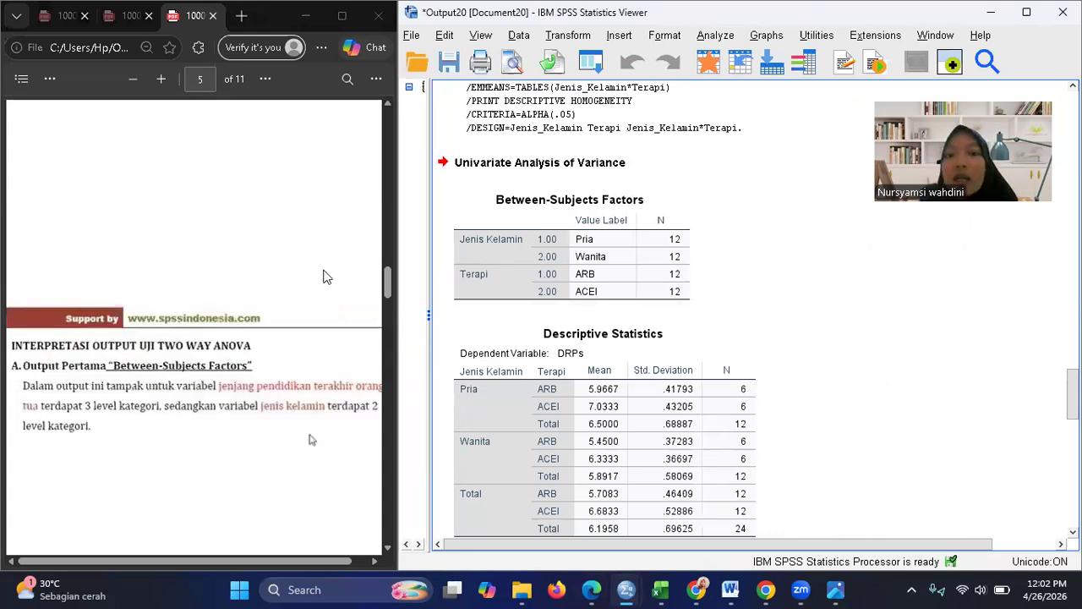
click(611, 247)
click(628, 317)
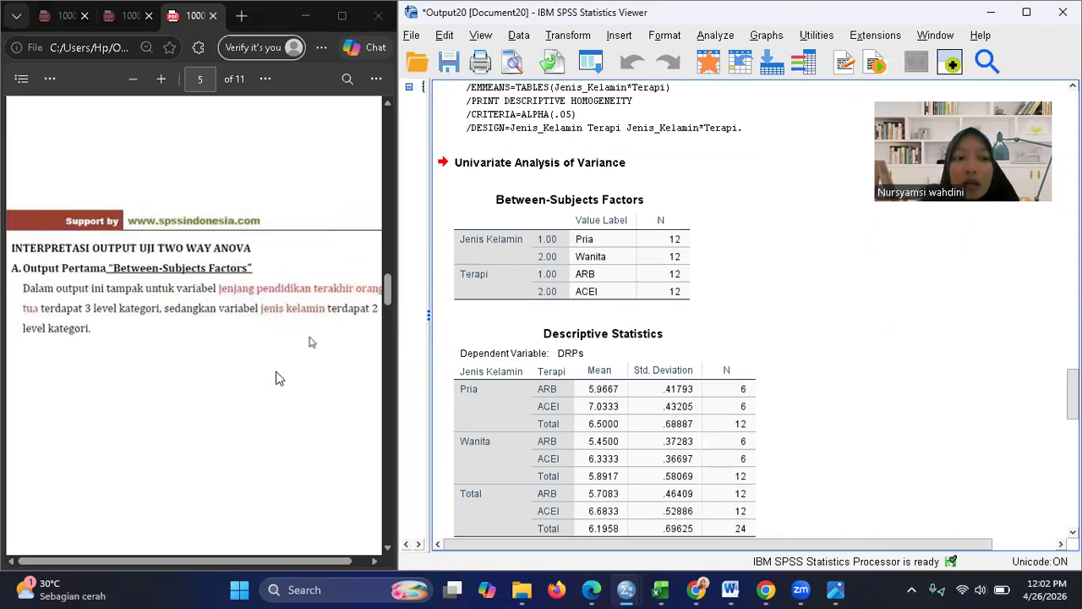
scroll(309, 342, down, 1)
scroll(275, 378, down, 1)
click(514, 285)
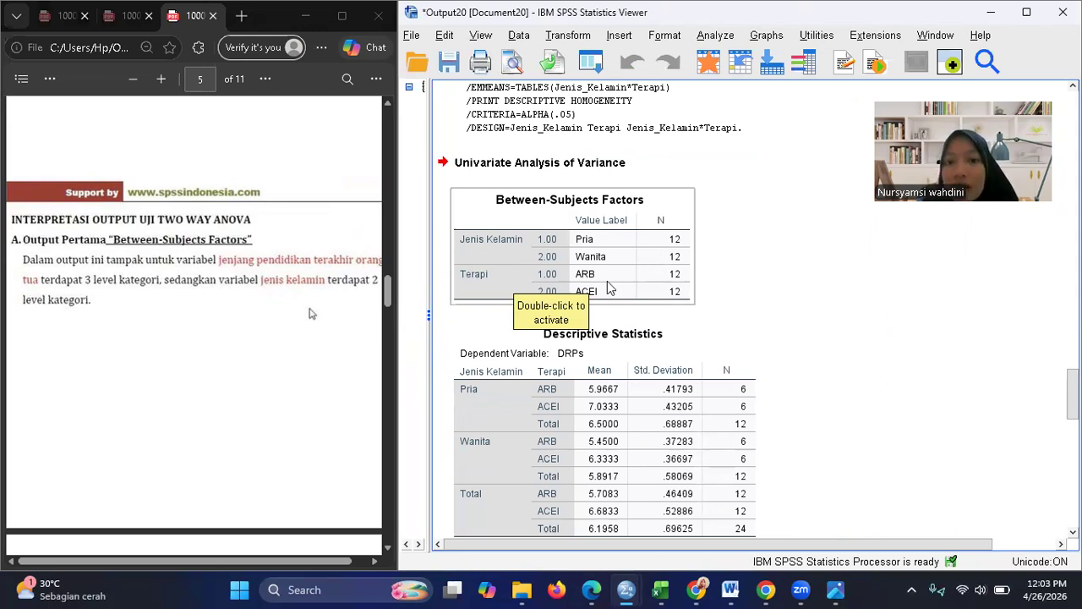
scroll(608, 289, down, 3)
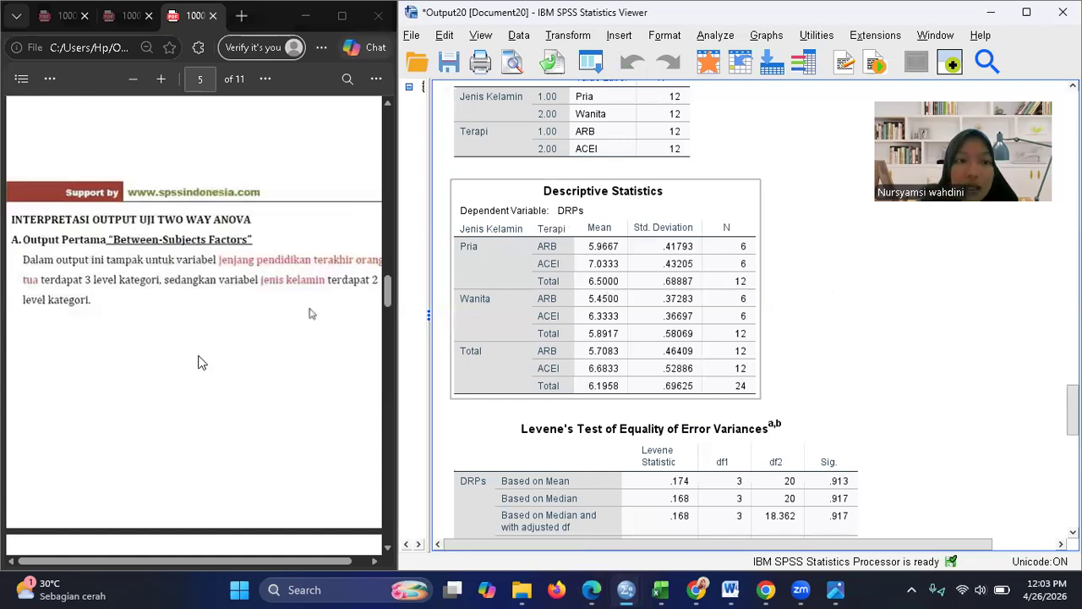
scroll(201, 362, down, 5)
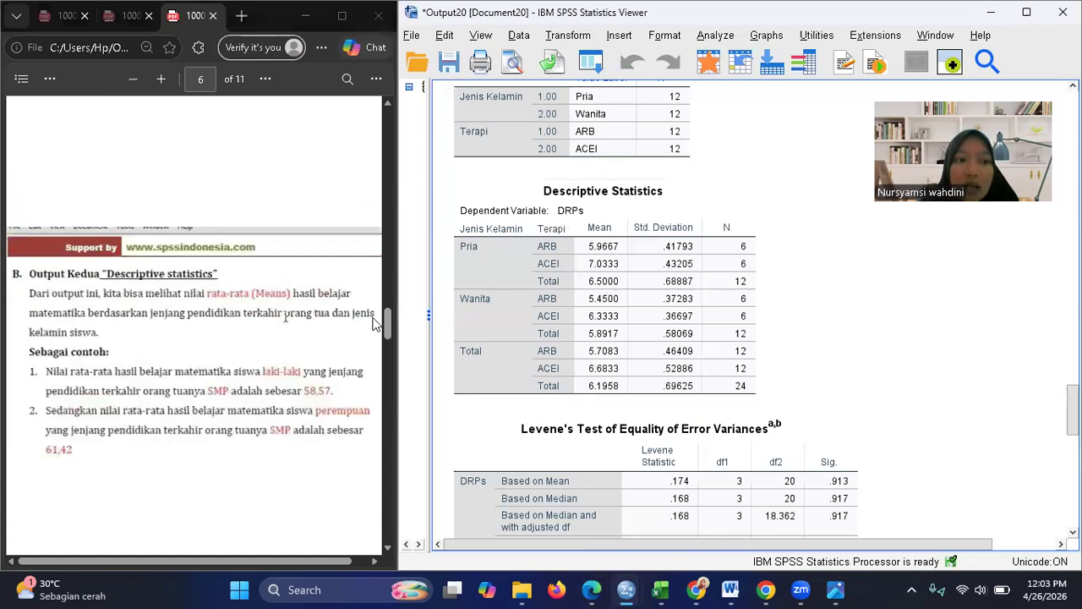
click(591, 282)
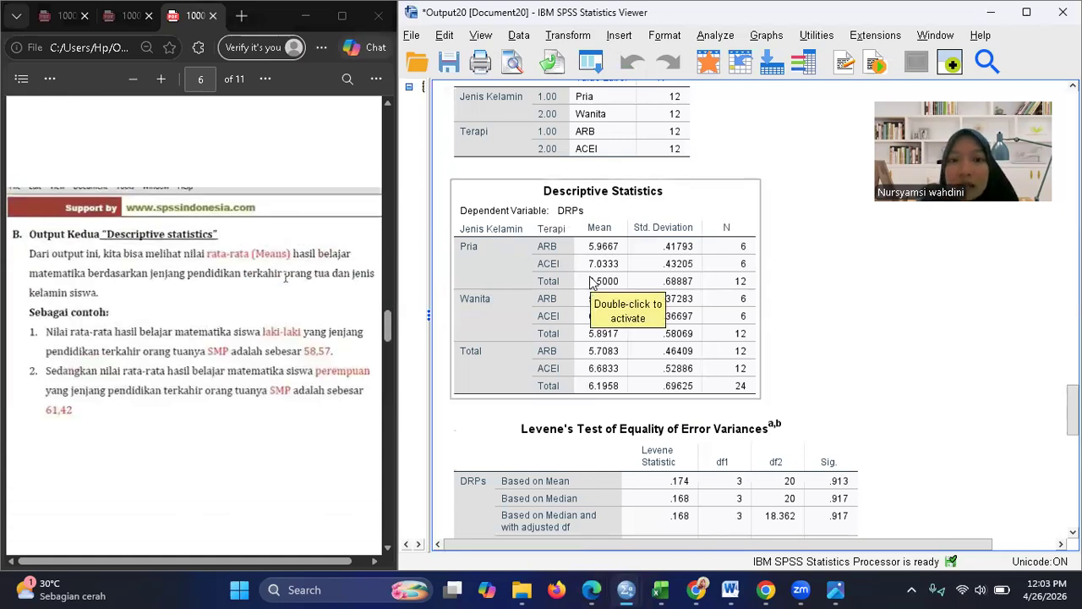
Compare the Descriptive Statistics and Levene's Test tables with the guide's interpretation sections on pages 6 and 7
scroll(591, 281, down, 2)
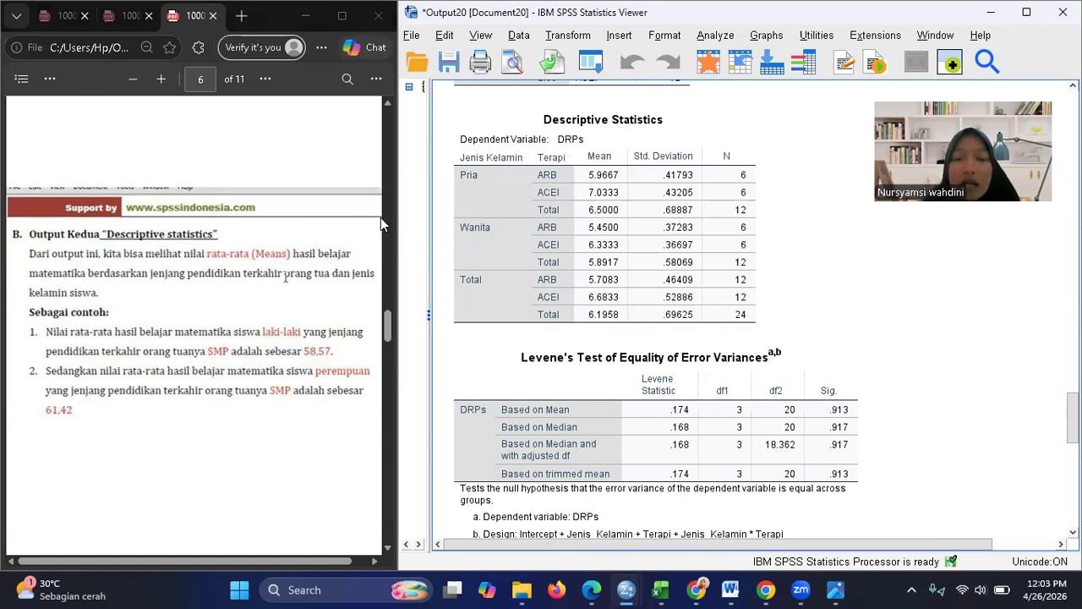
click(502, 187)
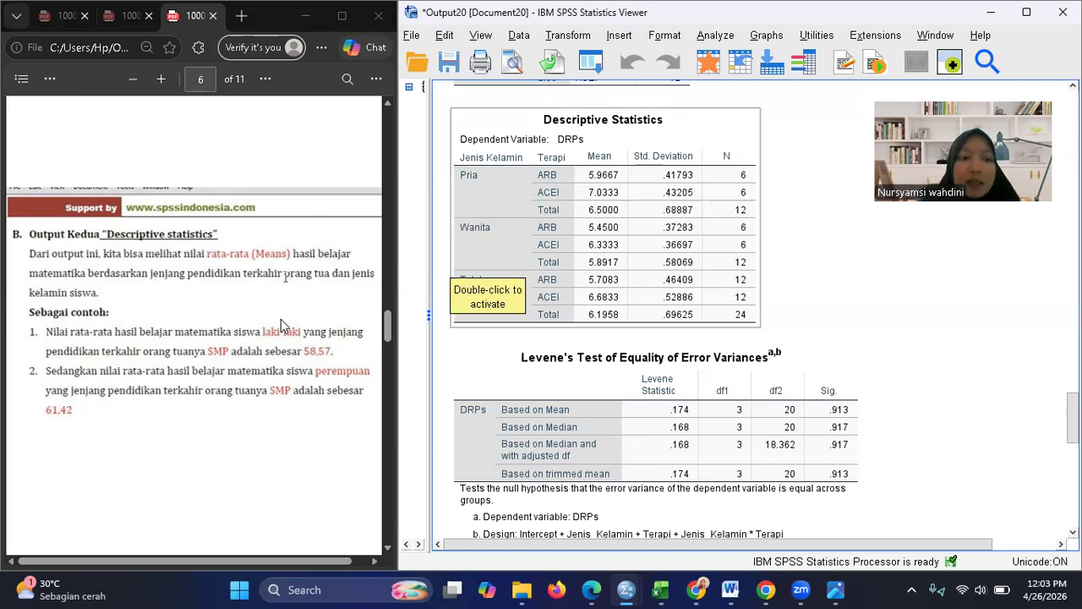
scroll(282, 325, down, 5)
scroll(664, 289, down, 5)
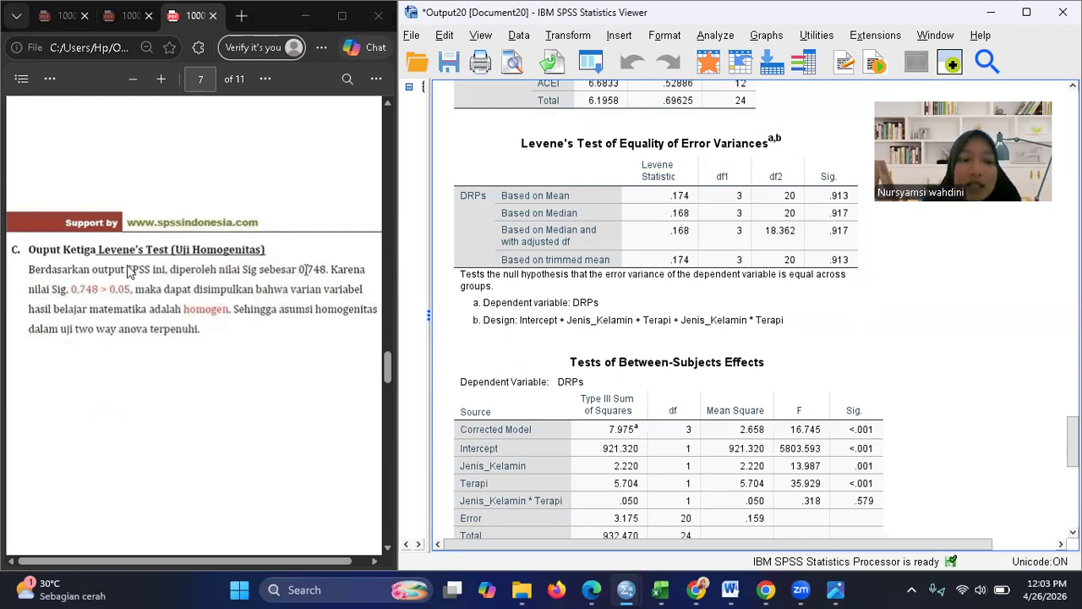
scroll(133, 273, down, 1)
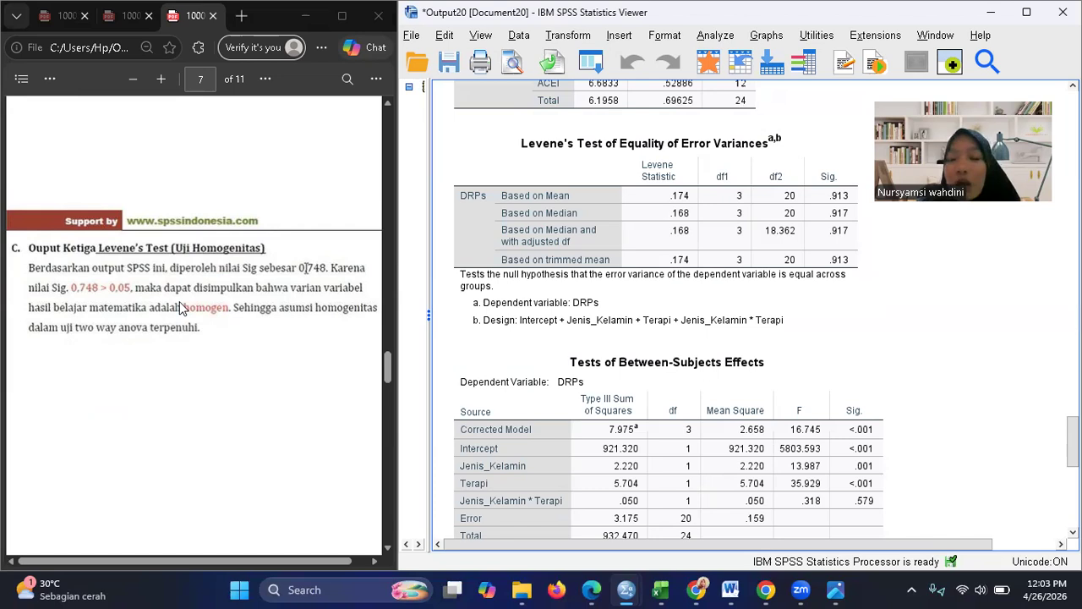
click(667, 257)
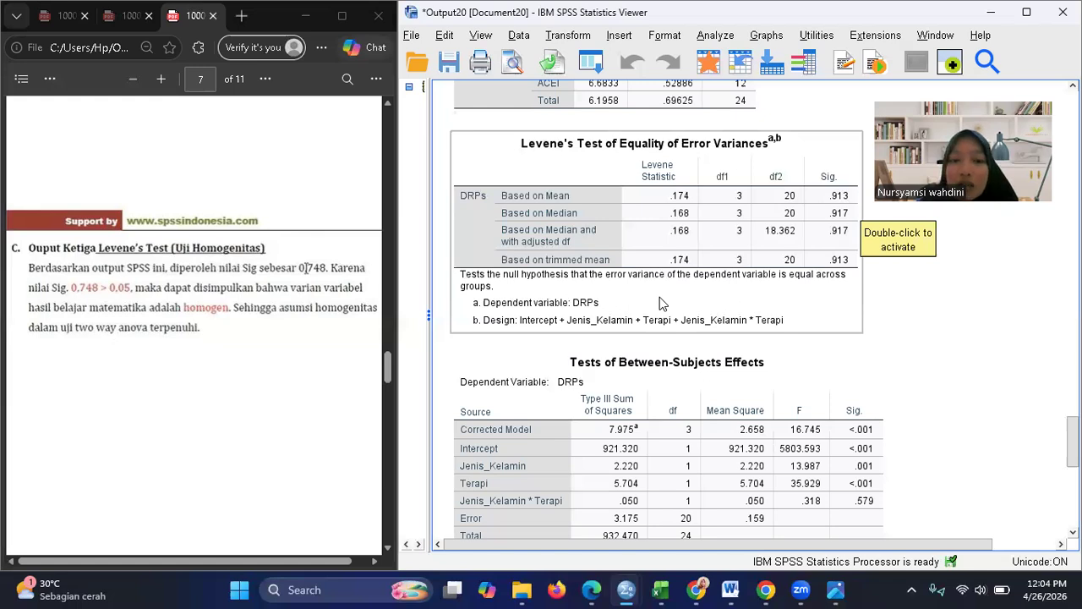
Examine the Tests of Between-Subjects Effects table against the two-way ANOVA decision rules on page 8 of the guide
scroll(659, 297, down, 2)
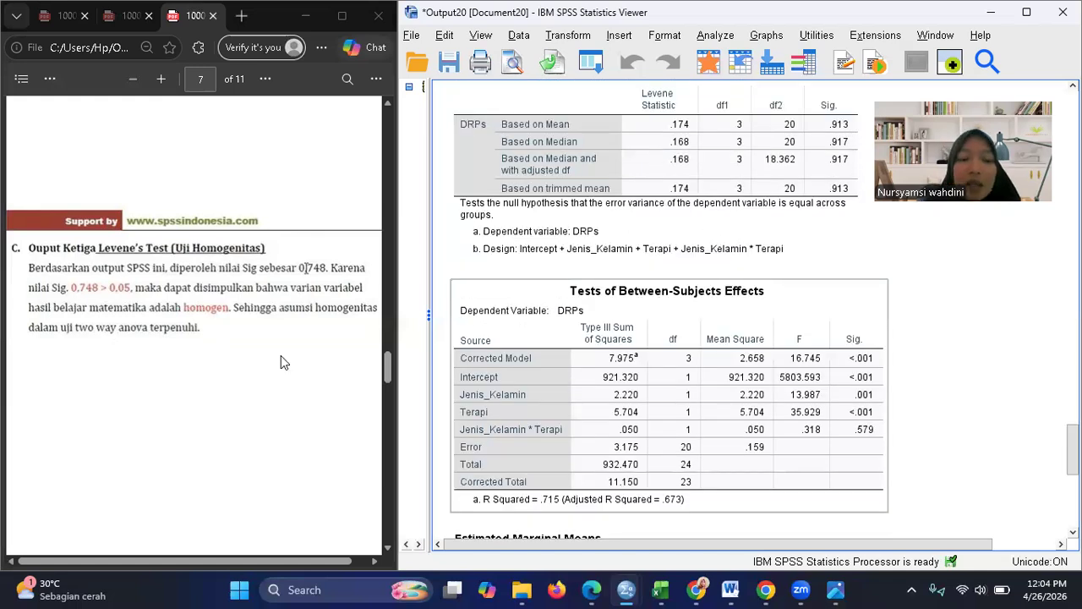
scroll(281, 355, down, 1)
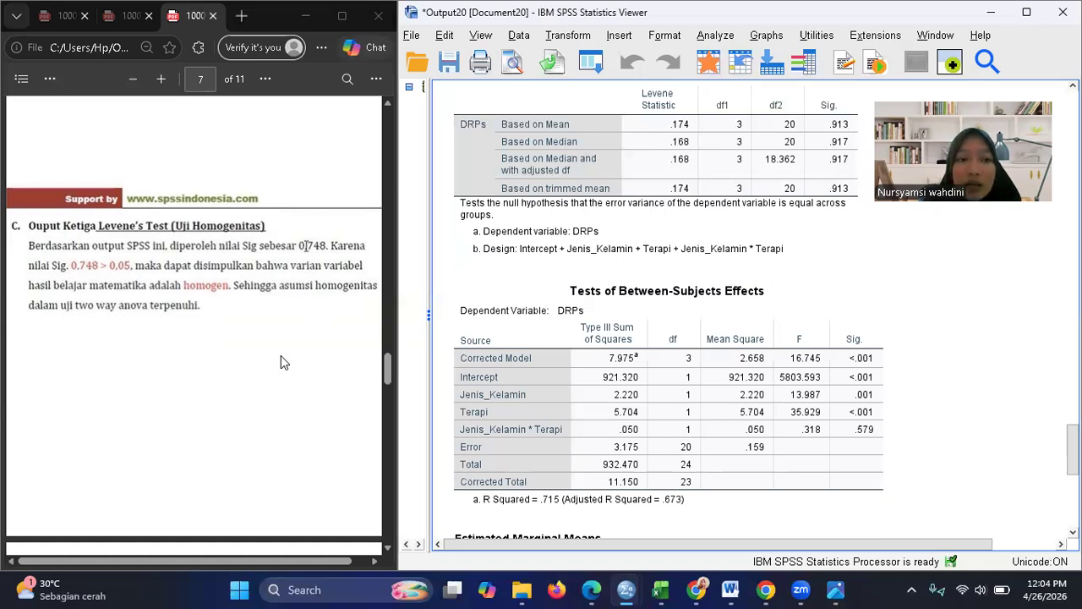
scroll(280, 362, down, 4)
scroll(280, 362, down, 5)
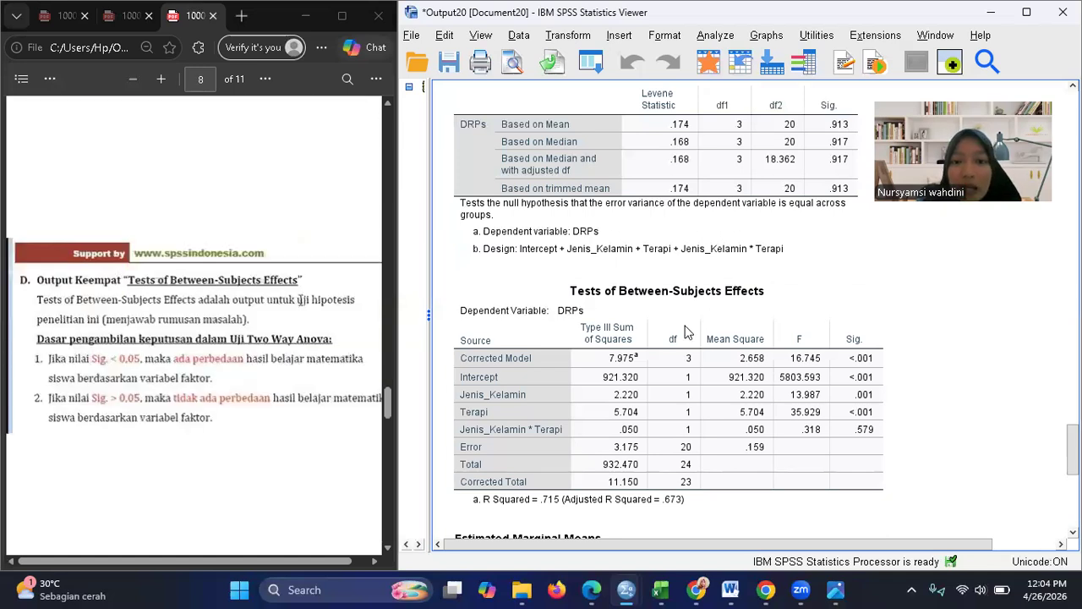
scroll(686, 332, down, 3)
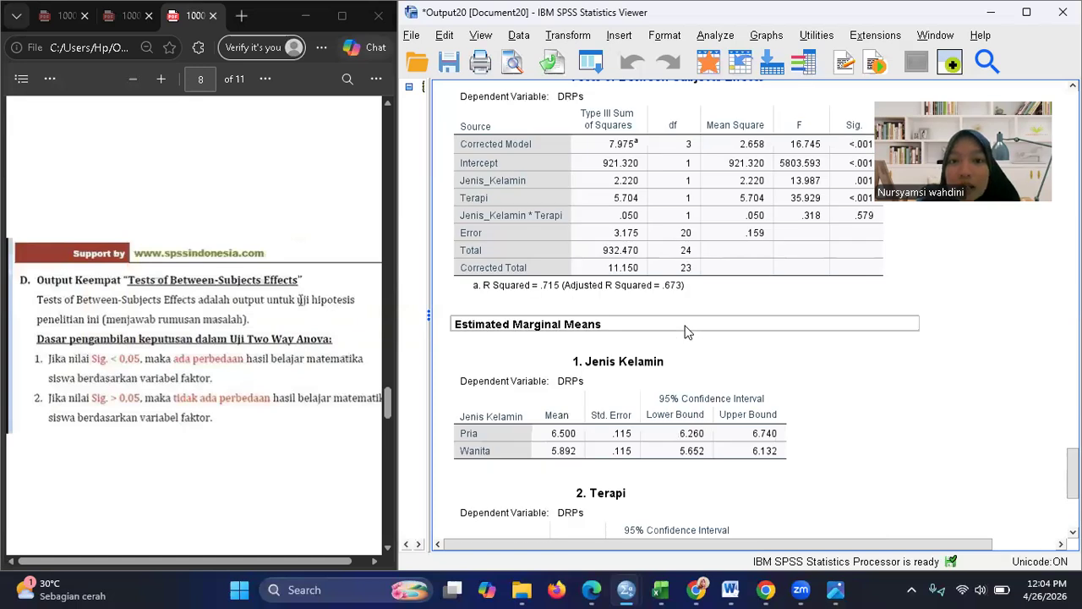
scroll(686, 332, up, 1)
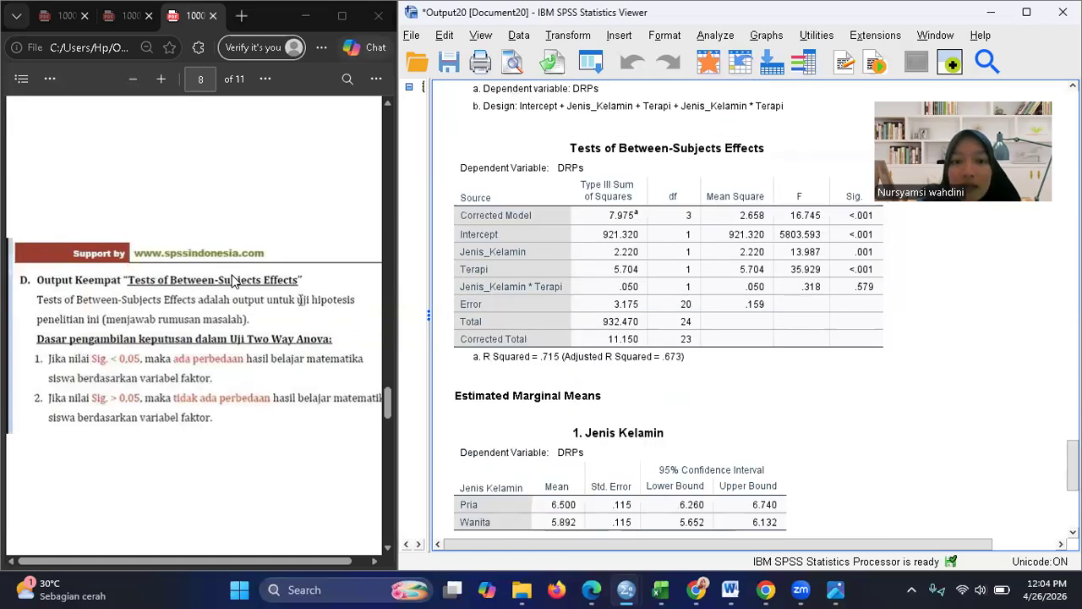
scroll(235, 281, down, 1)
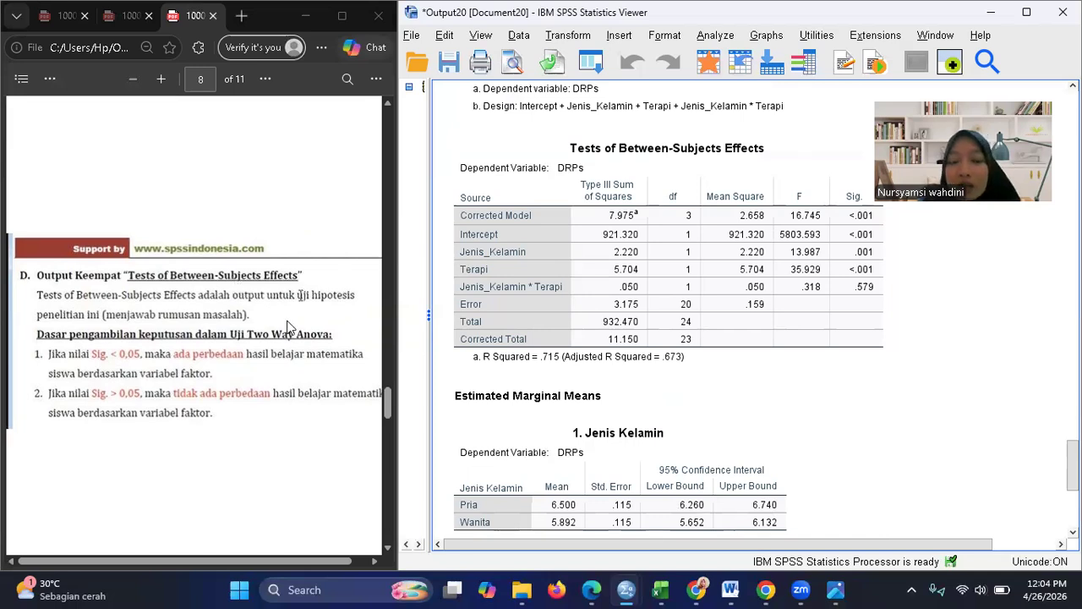
click(610, 355)
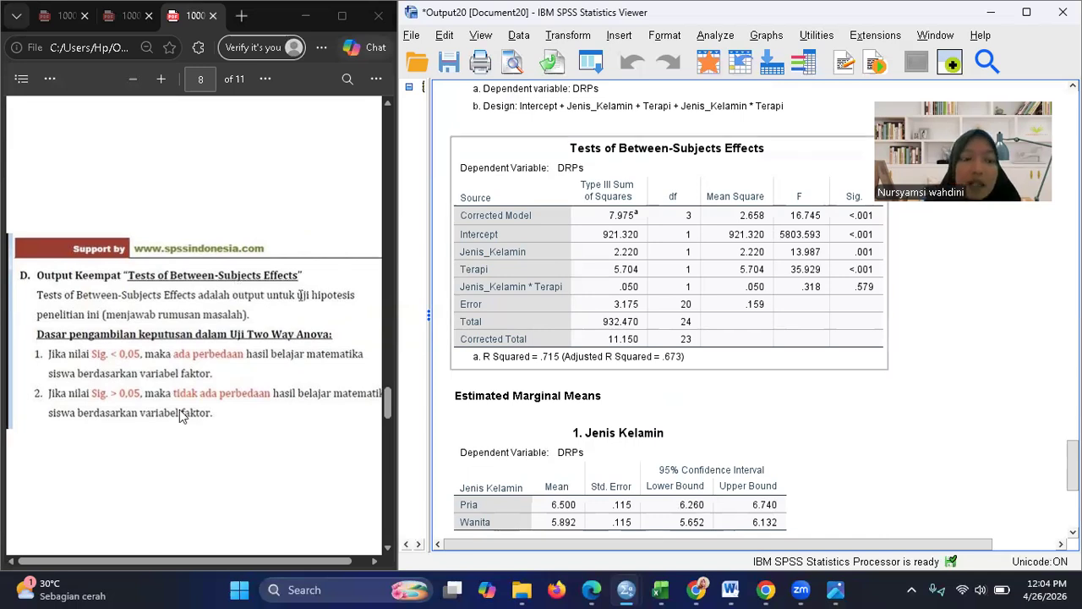
scroll(180, 409, down, 1)
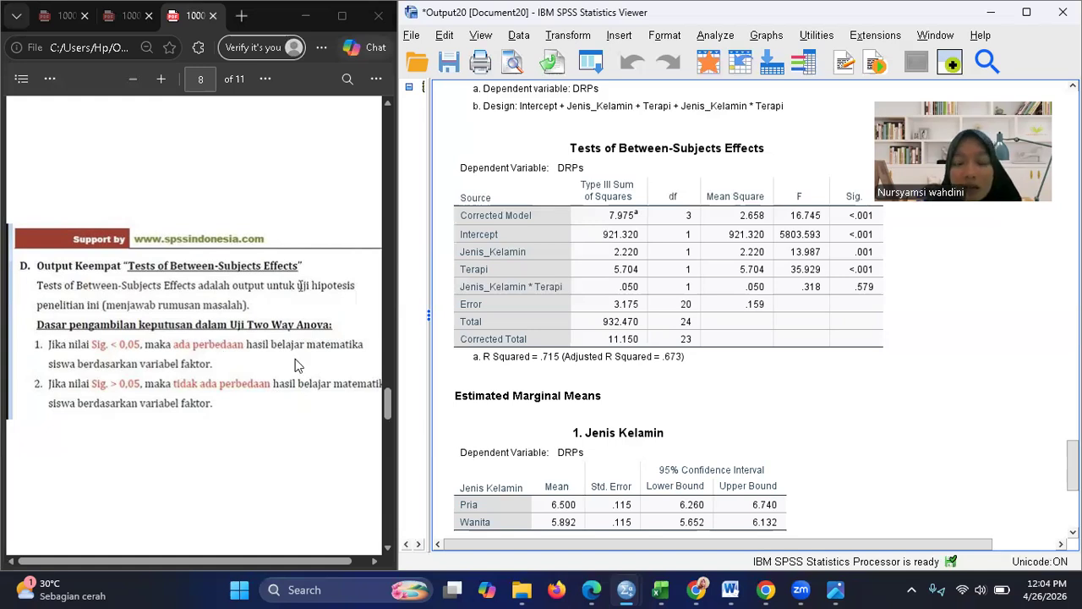
click(722, 323)
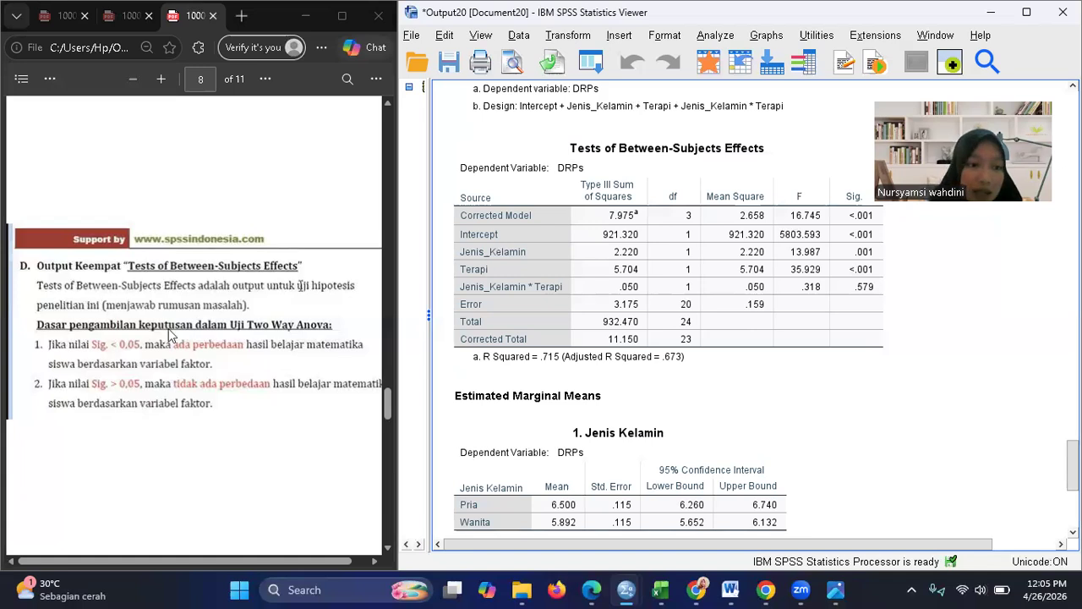
Check the Jenis_Kelamin, Terapi and interaction significance values against the example conclusions on page 9 of the guide
scroll(169, 334, down, 3)
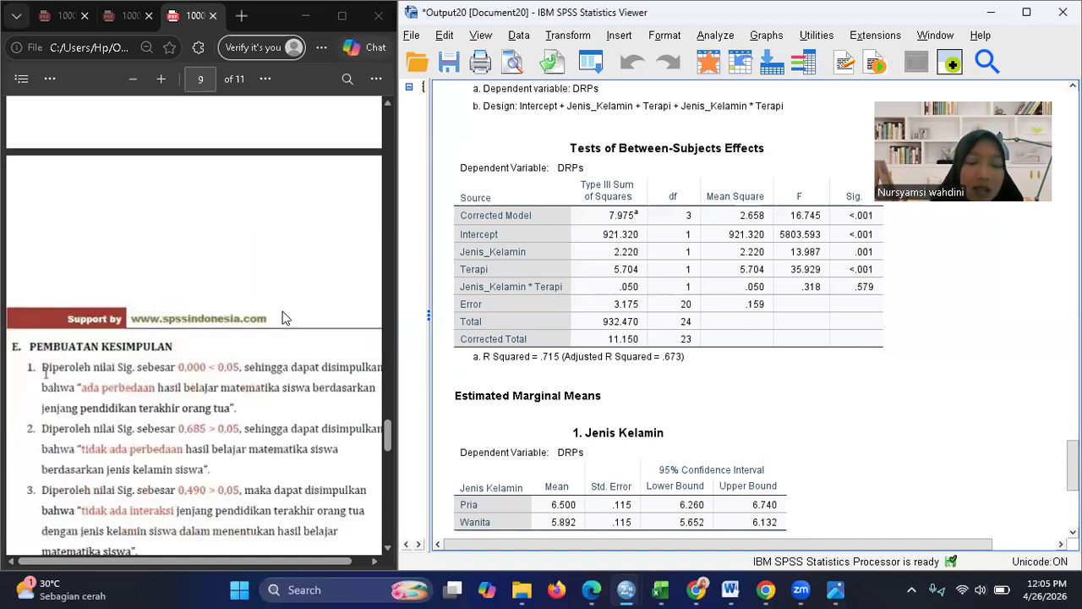
scroll(287, 318, down, 2)
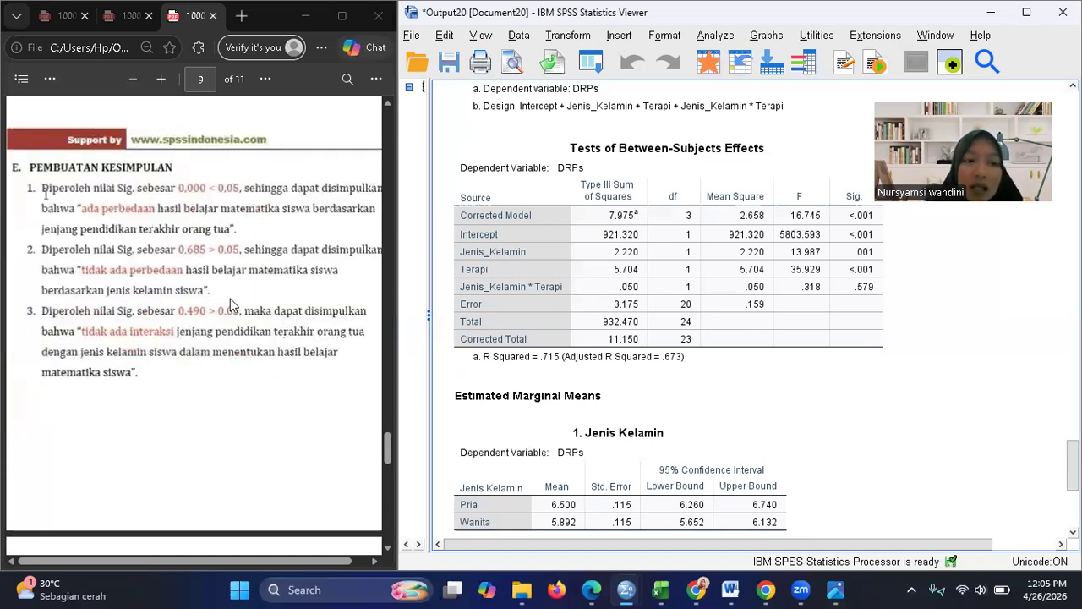
click(582, 321)
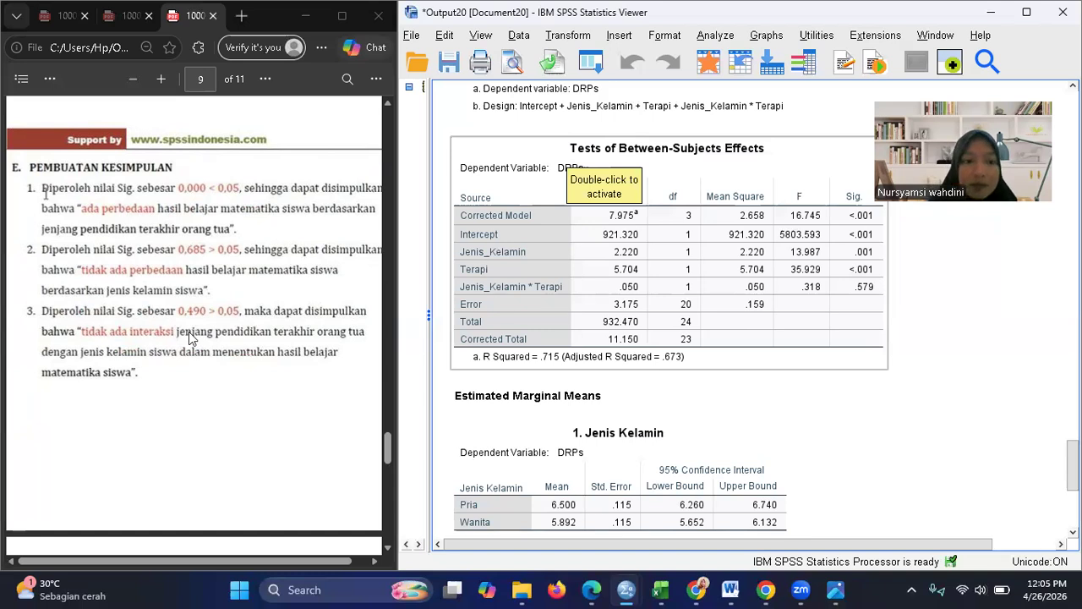
Compare the Estimated Marginal Means tables for Jenis Kelamin and Terapi with the guide's explanation on page 10
scroll(192, 338, down, 6)
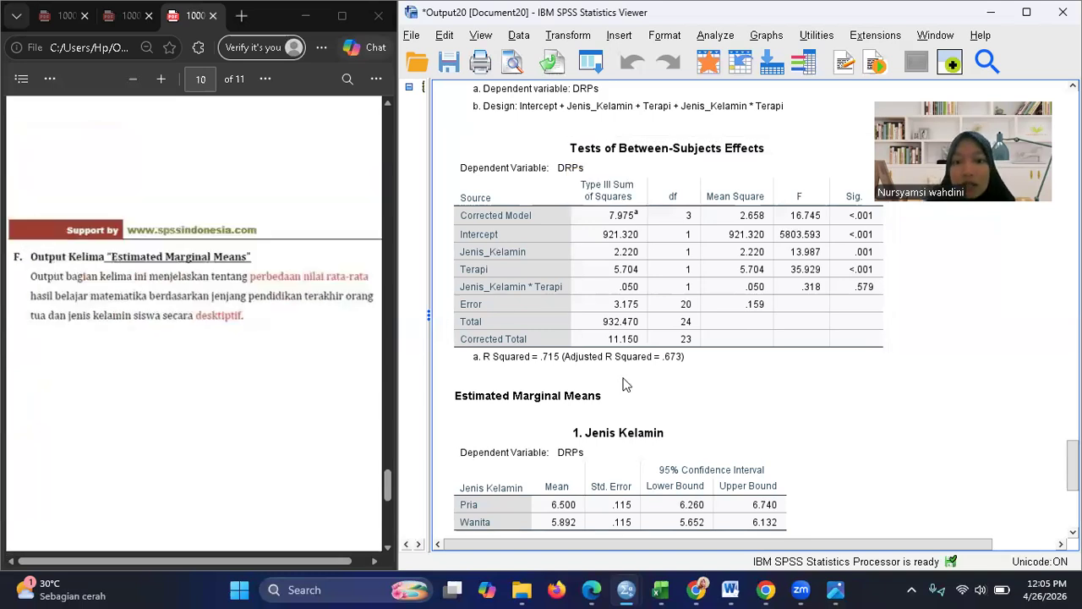
scroll(622, 385, down, 3)
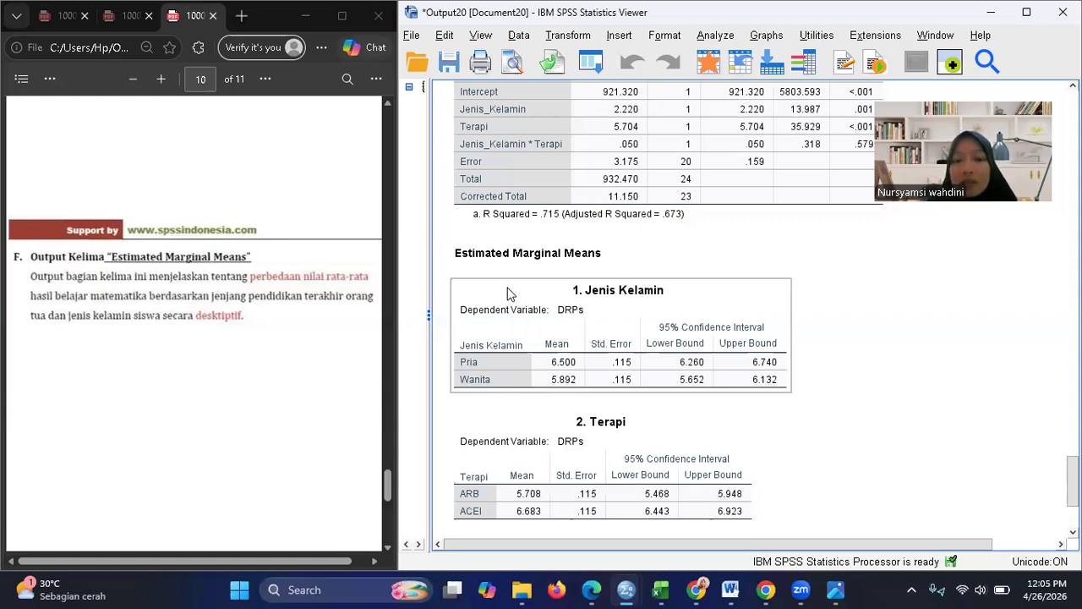
scroll(510, 293, down, 2)
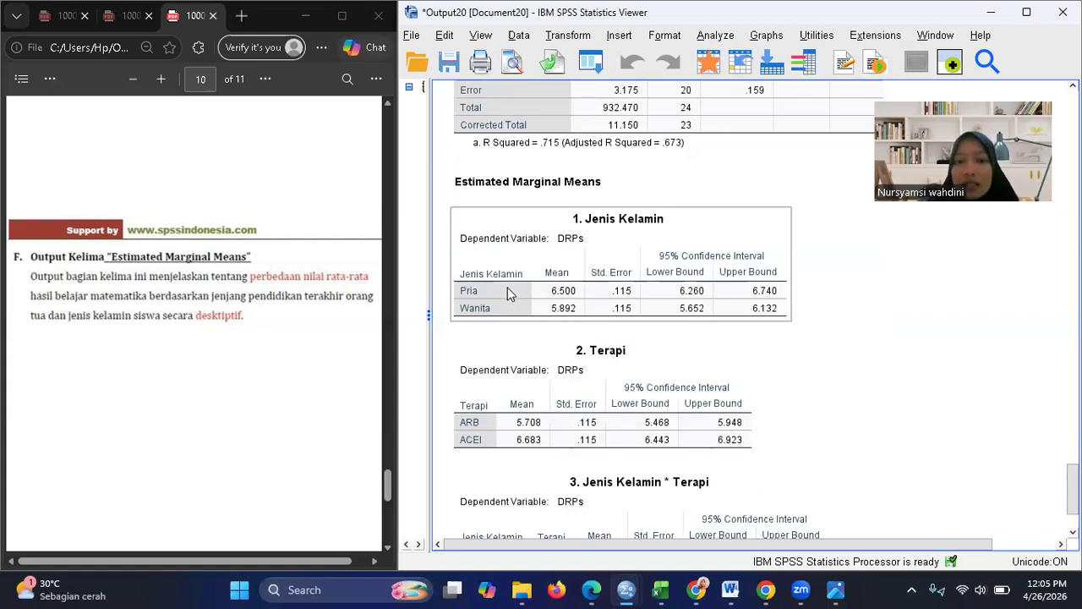
click(438, 303)
click(478, 270)
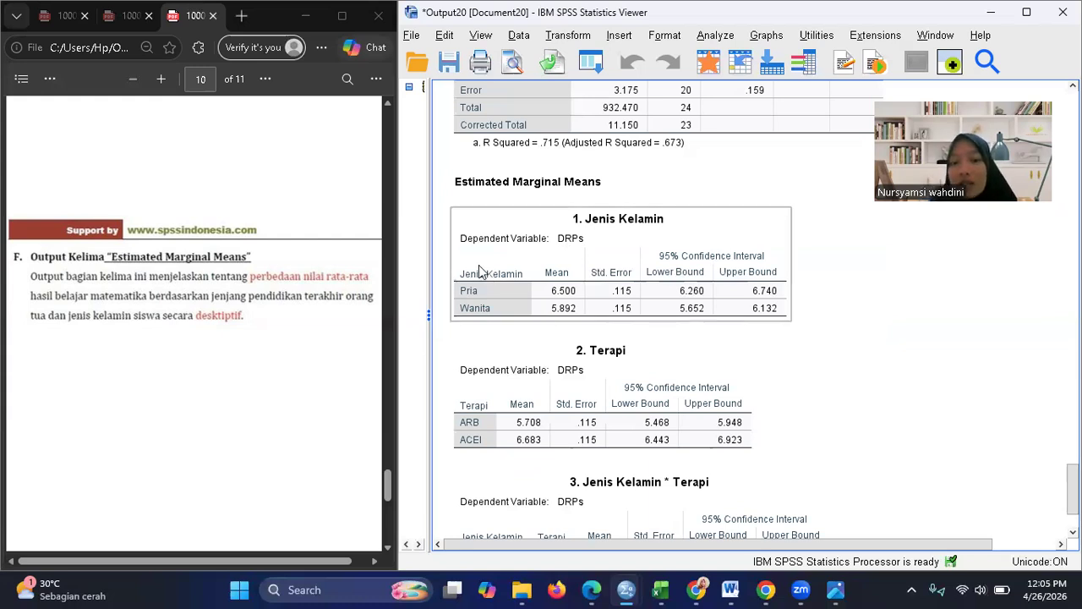
click(566, 350)
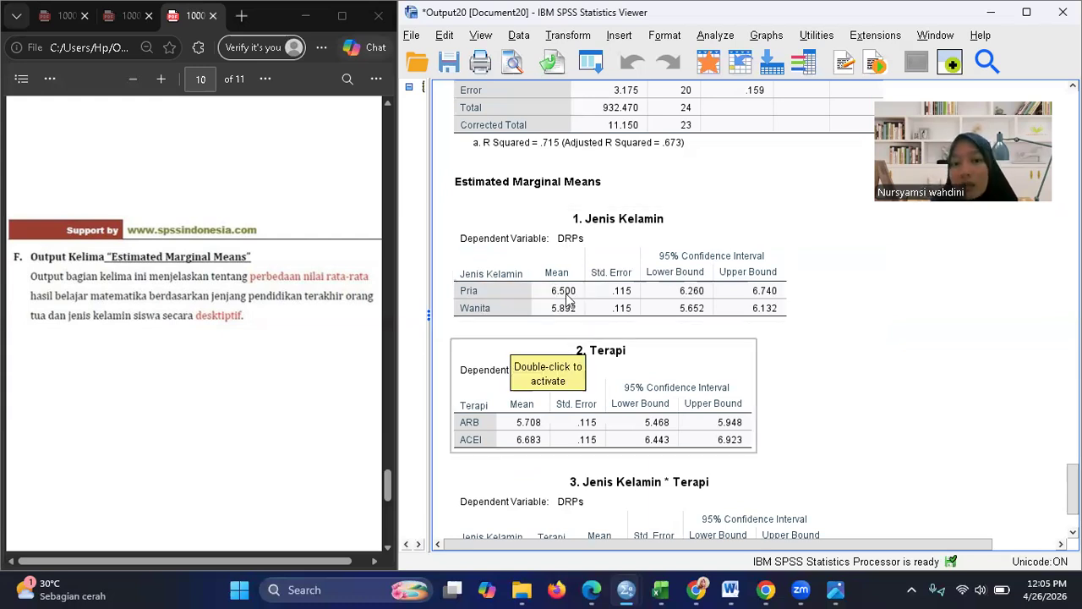
click(567, 302)
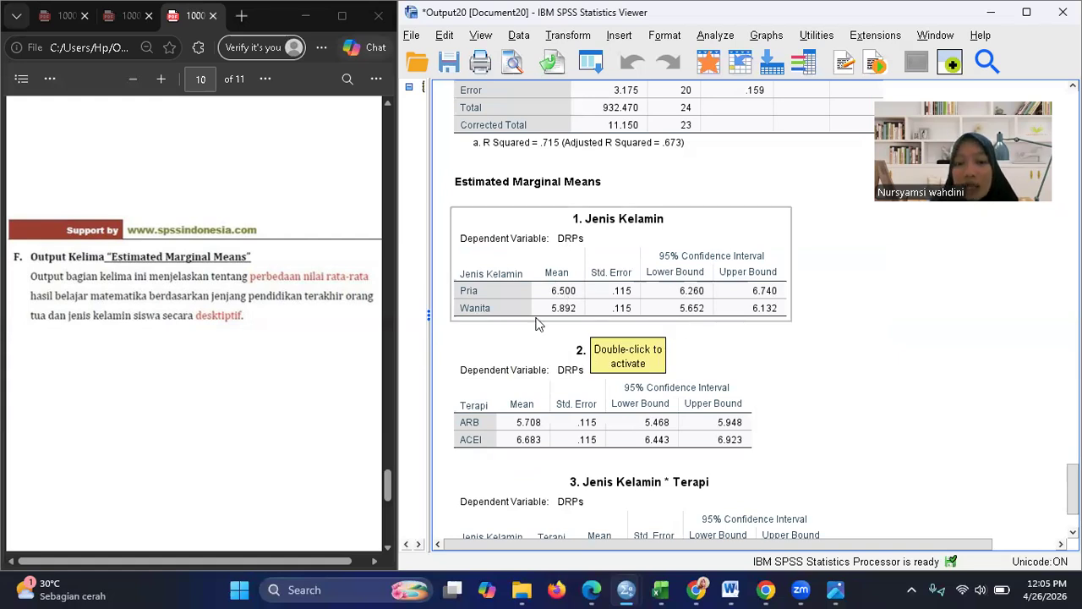
scroll(536, 324, down, 3)
click(536, 324)
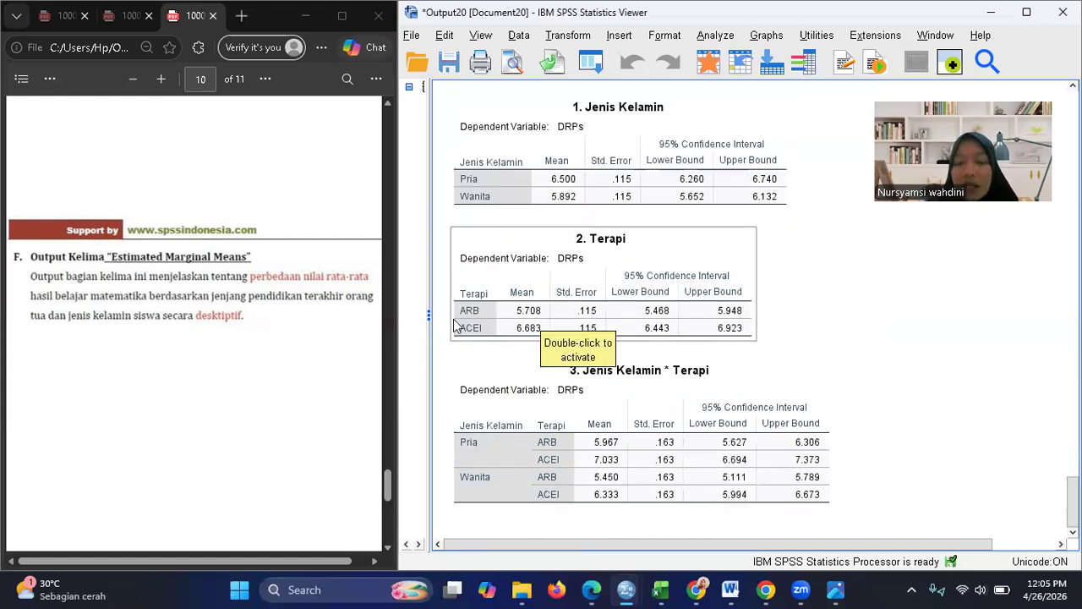